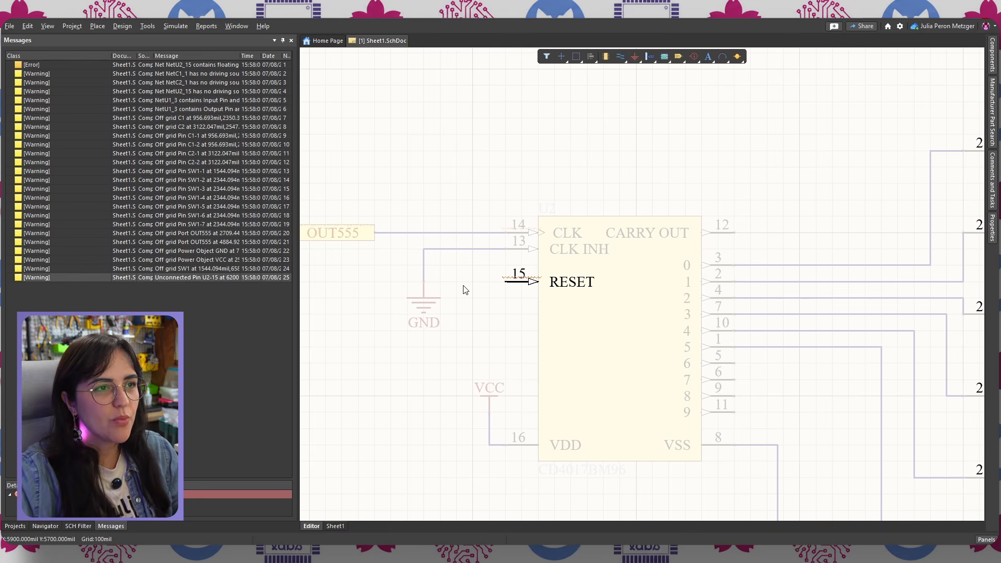
- Try placing a Generic No ERC marker on U2's unconnected RESET pin 15, and undo it
{"action": "left_click", "coordinate": [605, 327]}
{"action": "scroll", "coordinate": [652, 146], "scroll_direction": "down", "scroll_amount": 2}
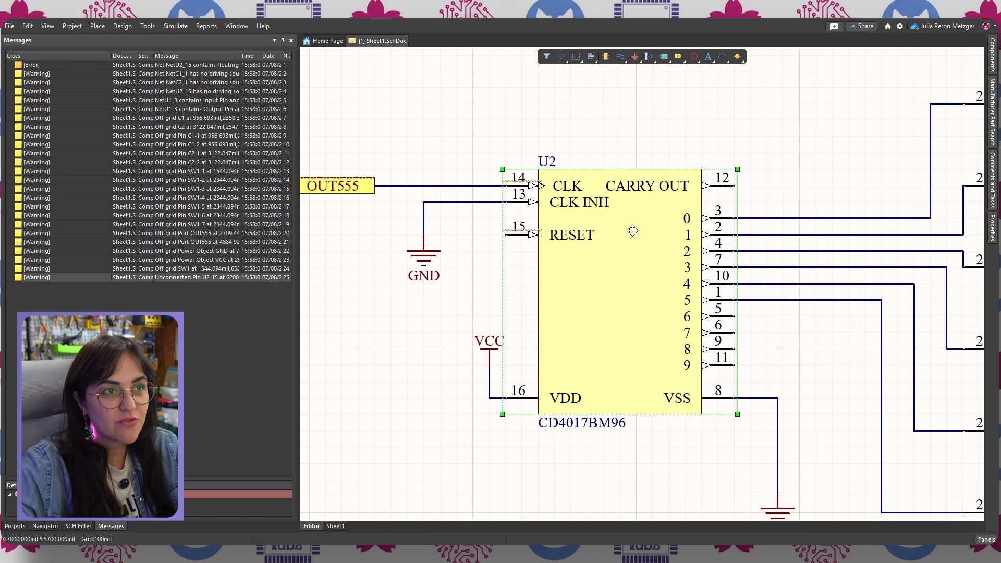
{"action": "left_click", "coordinate": [693, 56]}
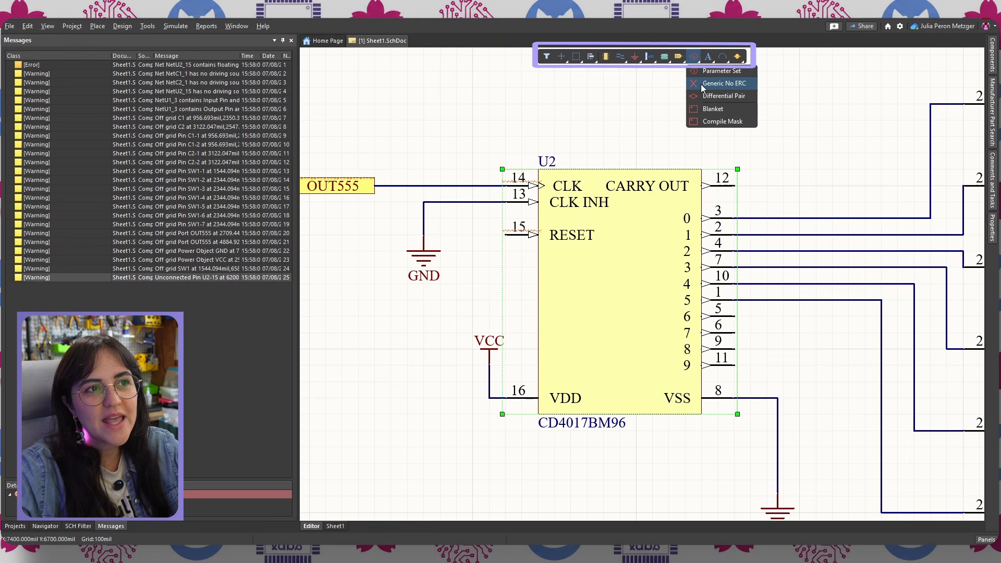
{"action": "left_click", "coordinate": [699, 84]}
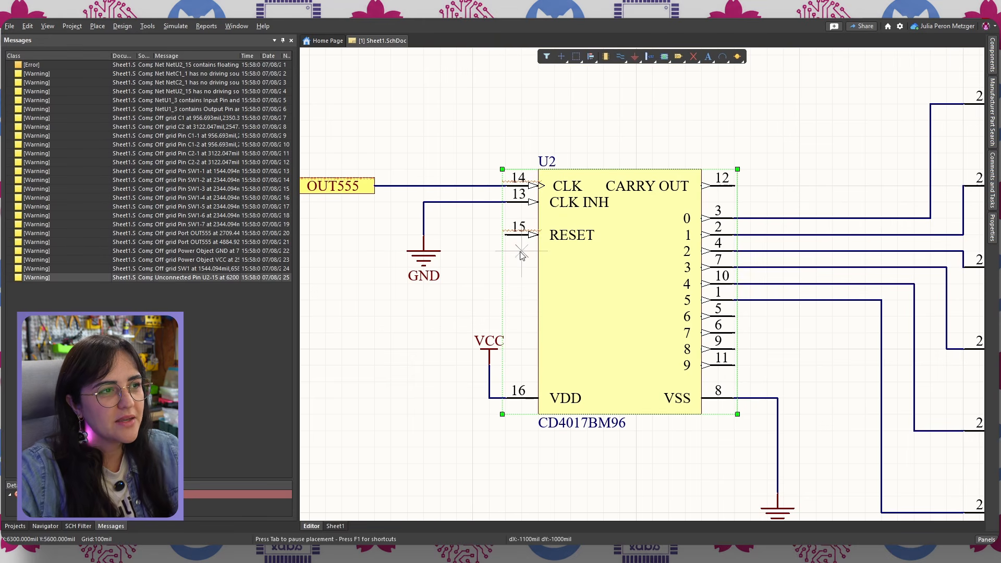
{"action": "left_click", "coordinate": [506, 235]}
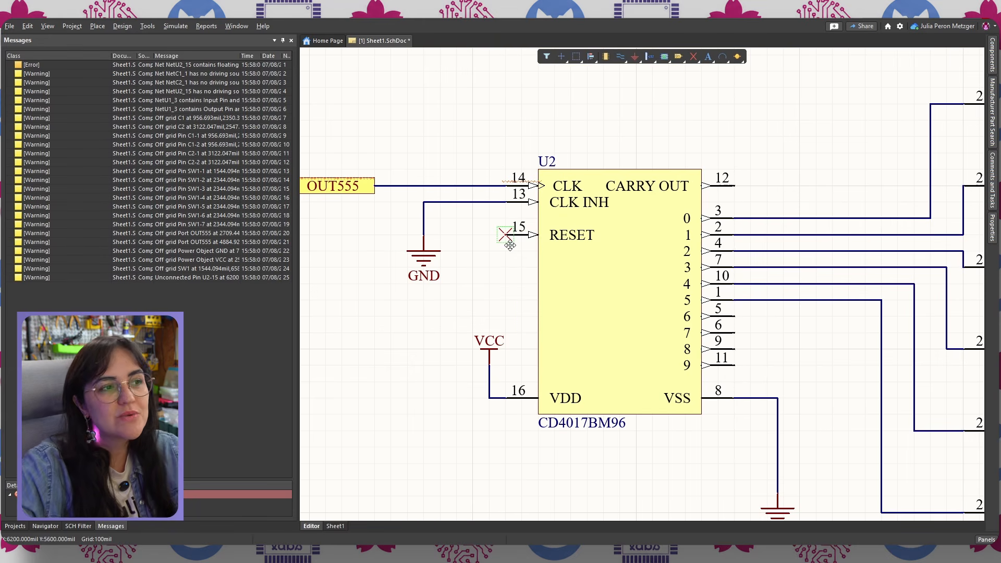
{"action": "left_click", "coordinate": [549, 335]}
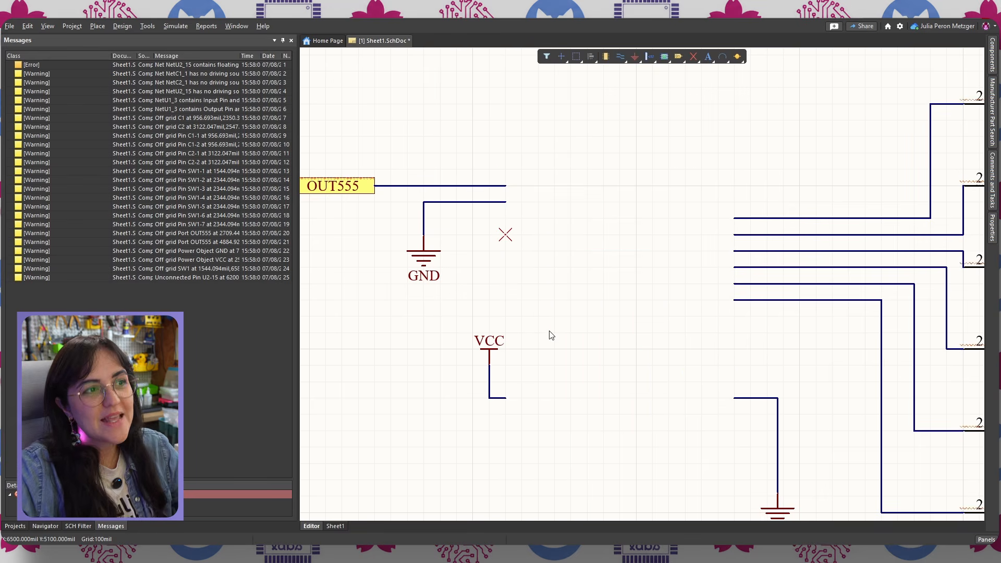
{"action": "key", "text": "ctrl+z"}
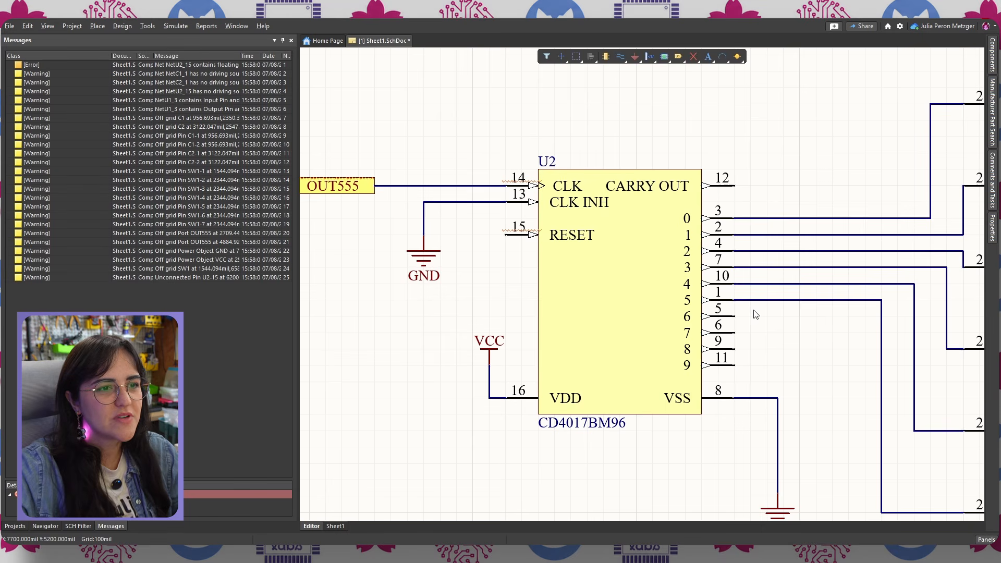
- Wire output 6 (pin 5) of U2 around below the chip to its RESET pin 15
{"action": "key", "text": "ctrl+w"}
{"action": "left_click", "coordinate": [734, 316]}
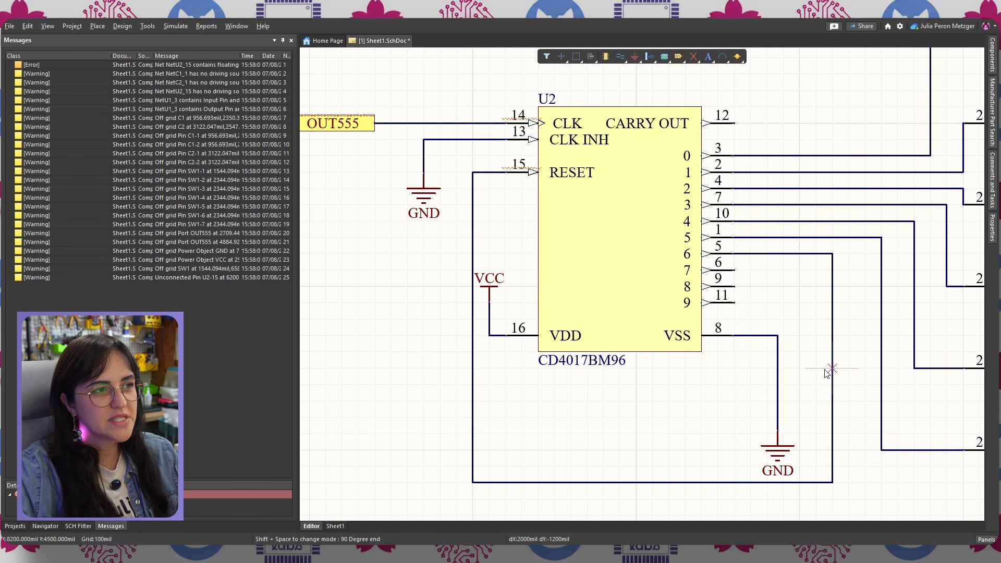
{"action": "left_click", "coordinate": [830, 369]}
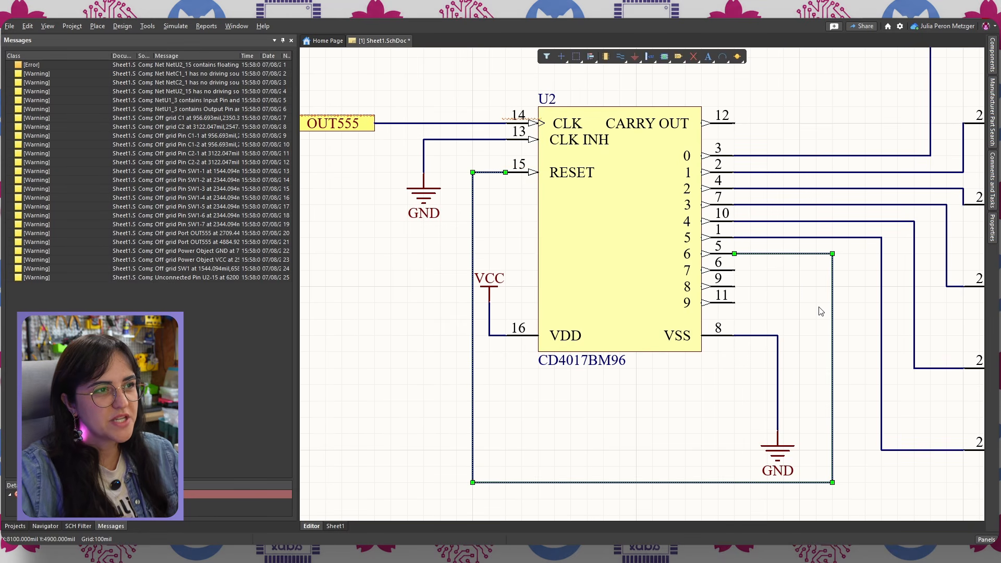
{"action": "left_click", "coordinate": [858, 86]}
{"action": "scroll", "coordinate": [729, 194], "scroll_direction": "up", "scroll_amount": 1}
{"action": "scroll", "coordinate": [530, 193], "scroll_direction": "up", "scroll_amount": 2, "text": "ctrl"}
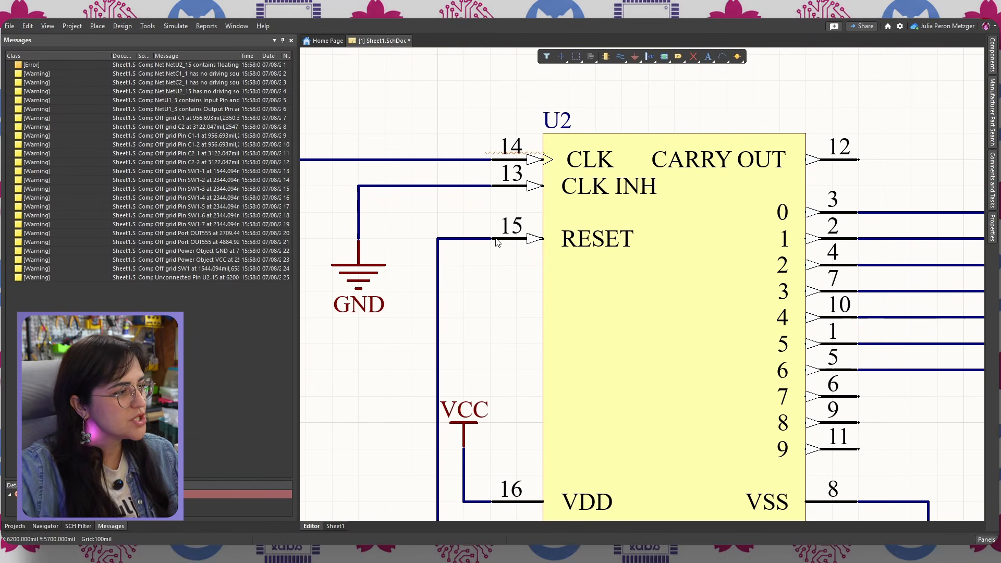
{"action": "scroll", "coordinate": [473, 248], "scroll_direction": "down", "scroll_amount": 1, "text": "ctrl"}
{"action": "scroll", "coordinate": [473, 248], "scroll_direction": "down", "scroll_amount": 1, "text": "ctrl"}
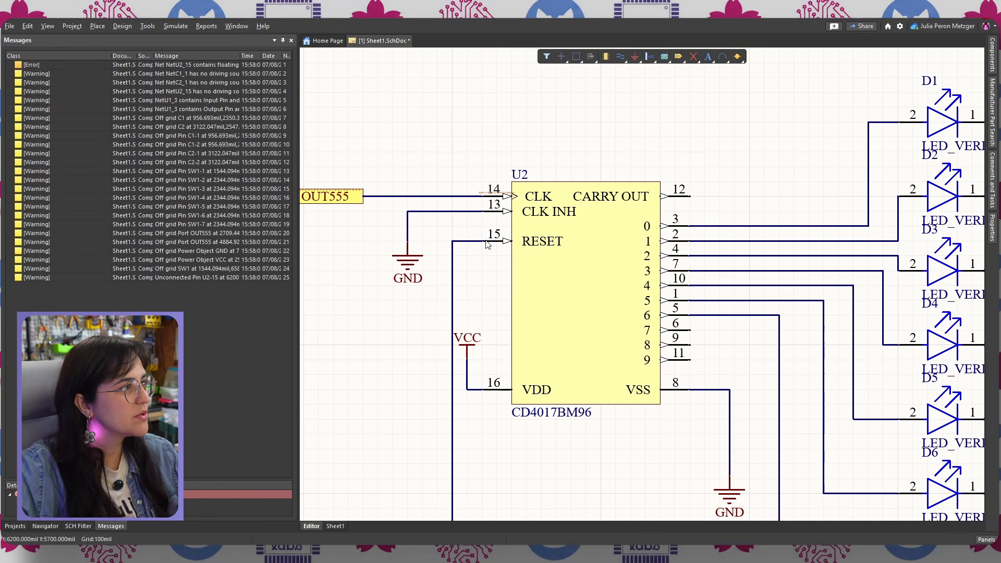
- Validate the projeto_sabado.PrjPcb project again and display the compiler messages
{"action": "left_click", "coordinate": [15, 526]}
{"action": "right_click", "coordinate": [55, 98]}
{"action": "key", "text": "Escape"}
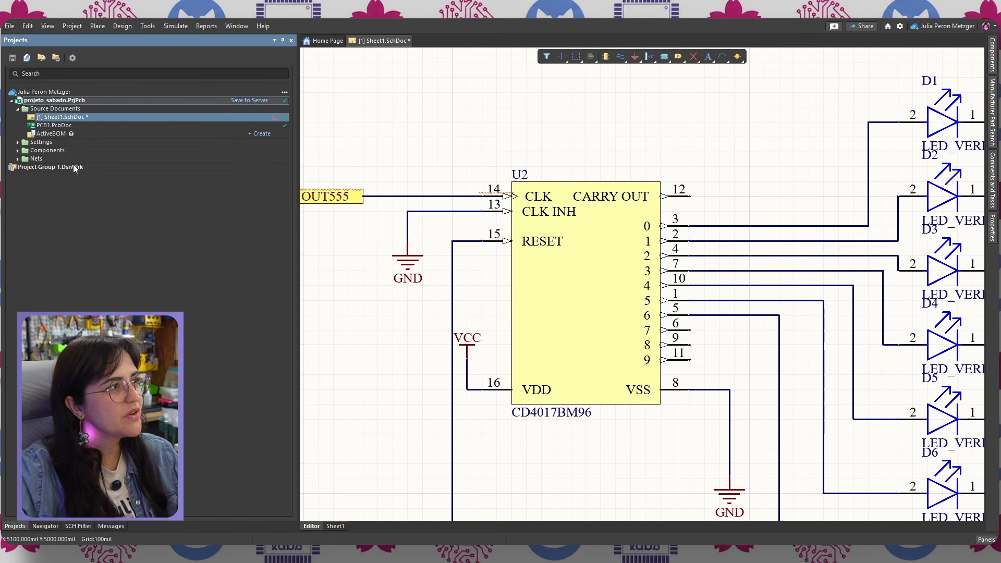
{"action": "left_click", "coordinate": [107, 526]}
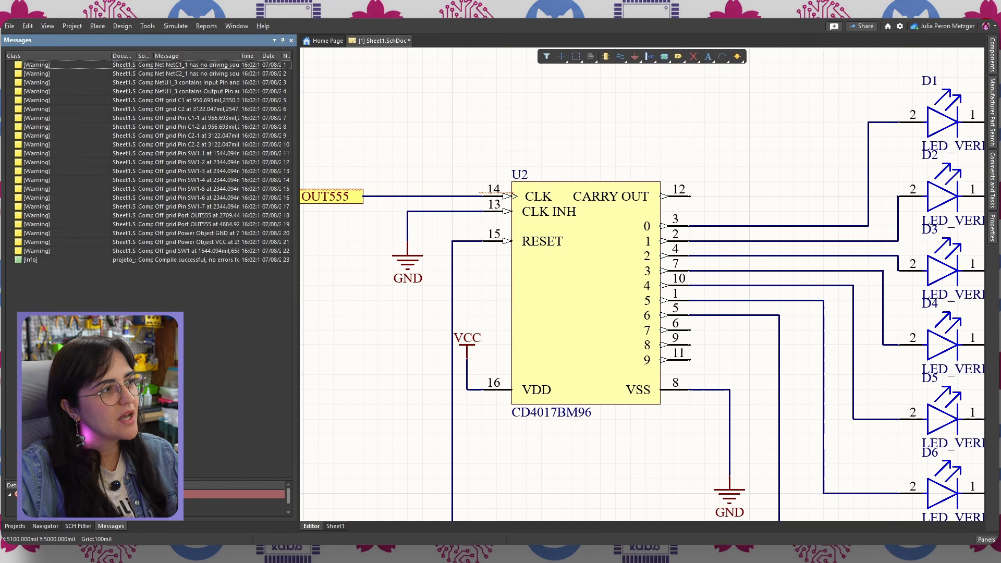
- Locate the NetC2_1 no-driving-source warning on the schematic and examine the wiring around timer U1 and capacitor C2
{"action": "double_click", "coordinate": [17, 73]}
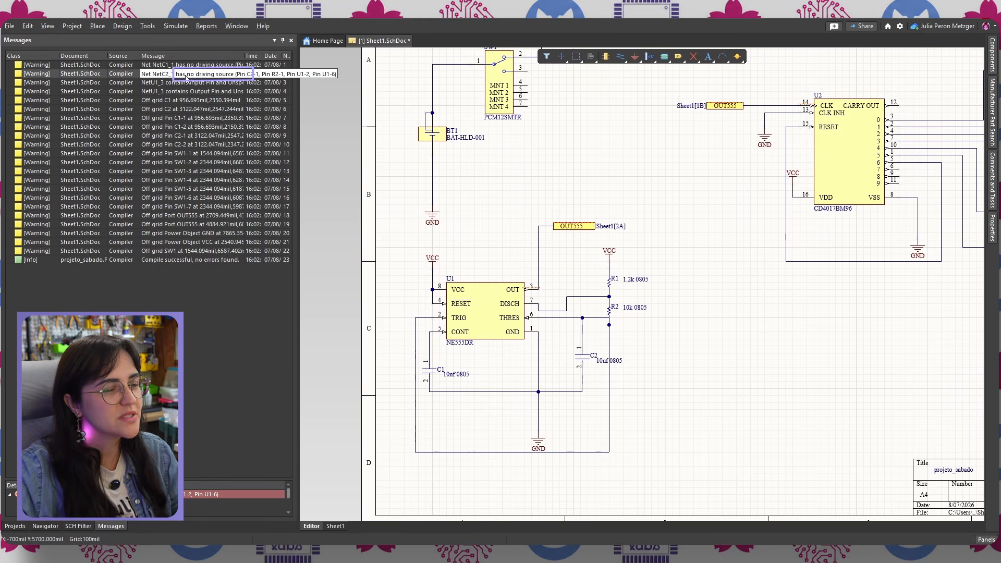
{"action": "scroll", "coordinate": [449, 338], "scroll_direction": "up", "scroll_amount": 4, "text": "ctrl"}
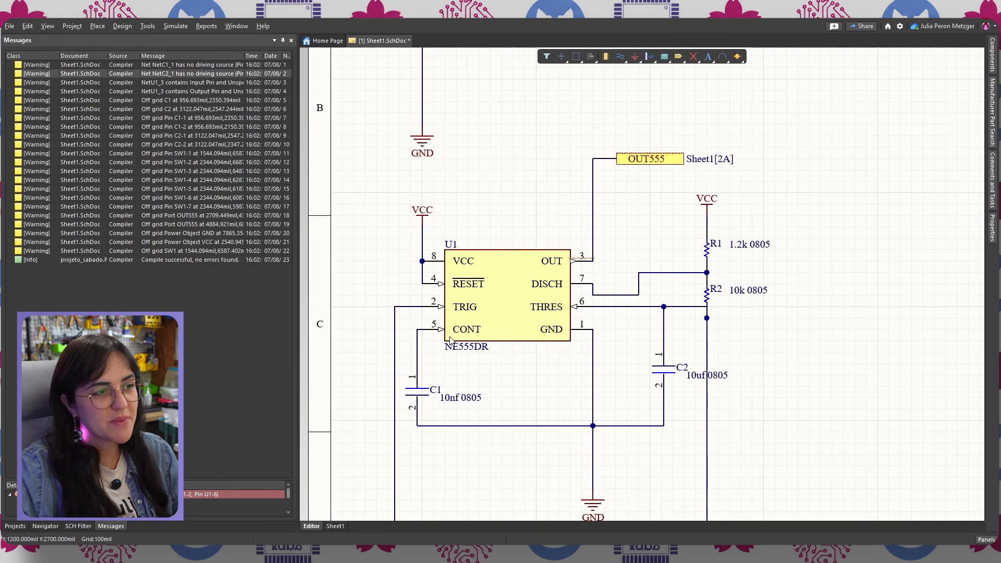
{"action": "scroll", "coordinate": [449, 338], "scroll_direction": "down", "scroll_amount": 4, "text": "ctrl"}
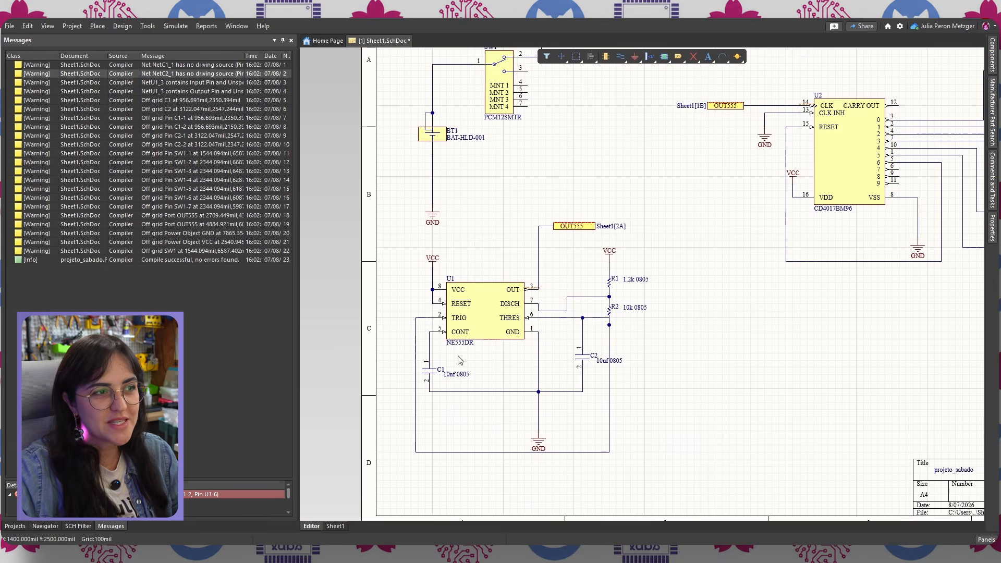
{"action": "scroll", "coordinate": [443, 338], "scroll_direction": "up", "scroll_amount": 4, "text": "ctrl"}
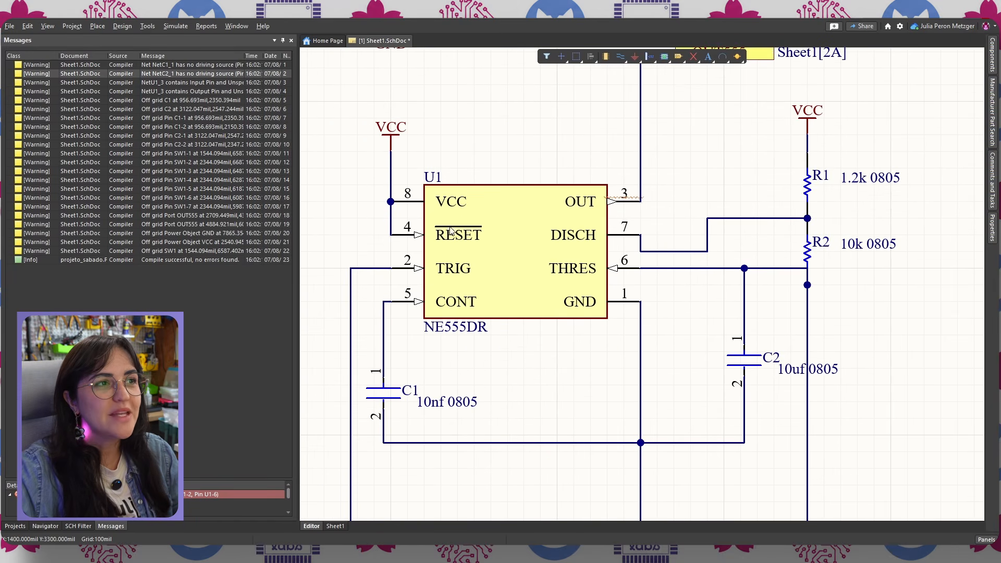
{"action": "right_click_drag", "start_coordinate": [536, 354], "coordinate": [625, 272]}
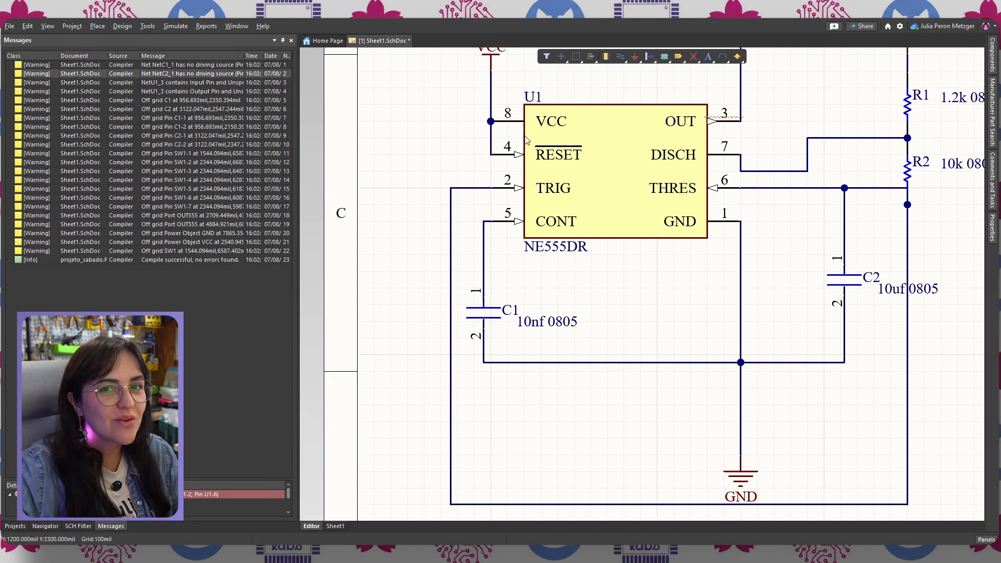
{"action": "scroll", "coordinate": [474, 127], "scroll_direction": "up", "scroll_amount": 3}
{"action": "scroll", "coordinate": [519, 116], "scroll_direction": "down", "scroll_amount": 4, "text": "ctrl"}
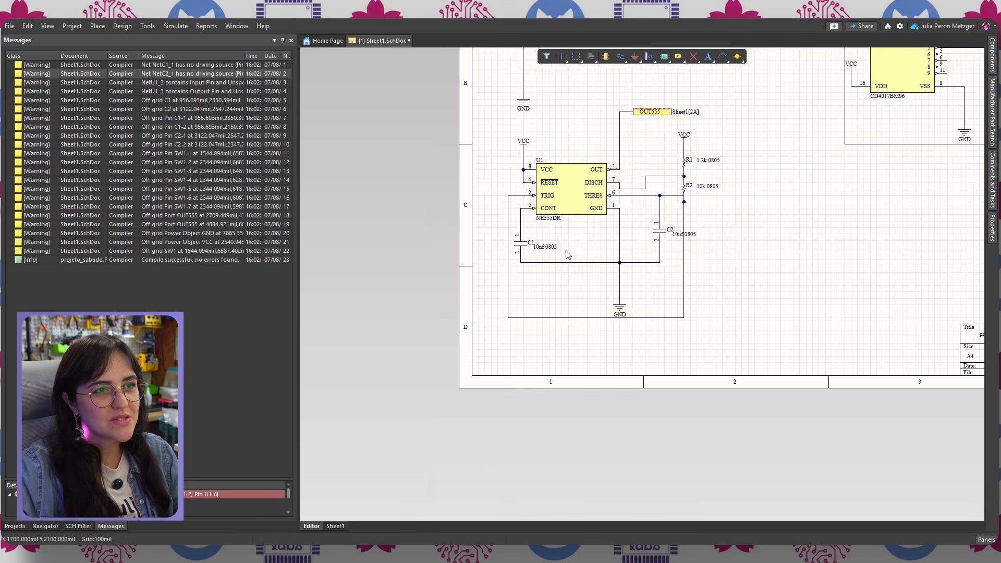
{"action": "scroll", "coordinate": [527, 252], "scroll_direction": "up", "scroll_amount": 1, "text": "ctrl"}
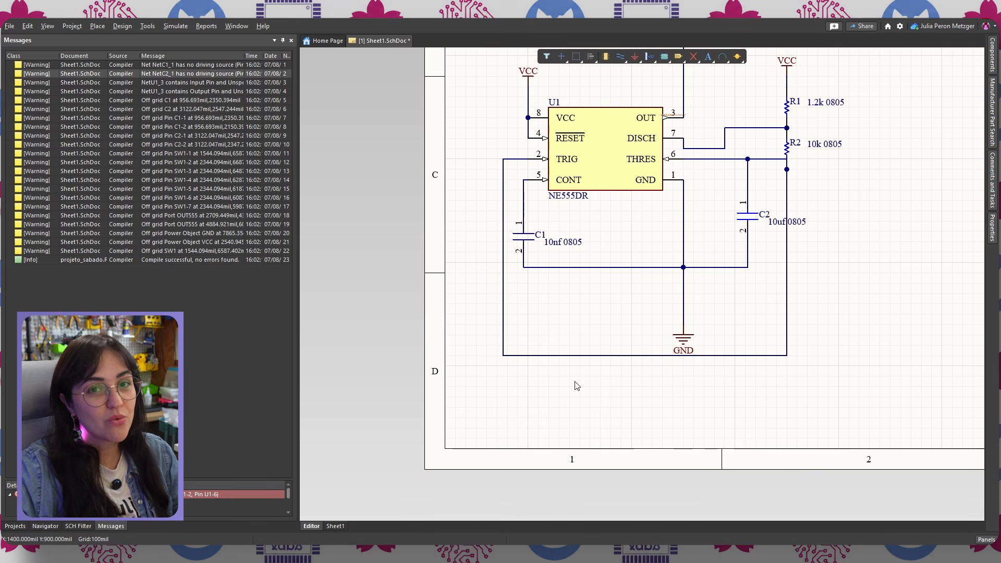
{"action": "scroll", "coordinate": [646, 318], "scroll_direction": "down", "scroll_amount": 2, "text": "ctrl"}
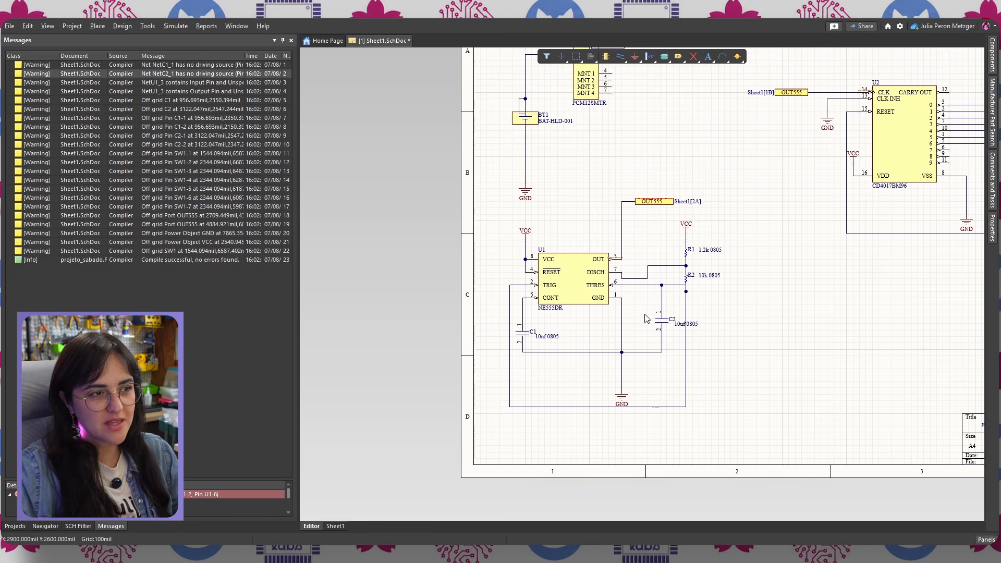
{"action": "scroll", "coordinate": [645, 318], "scroll_direction": "up", "scroll_amount": 2, "text": "ctrl"}
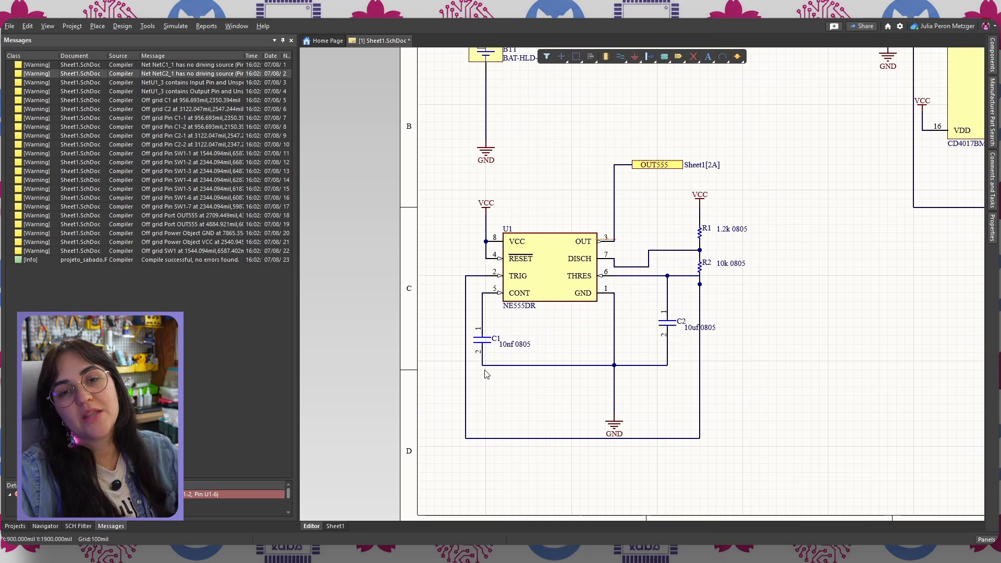
- Select the wire joining U1's TRIG and THRES pins to trace the flagged net
{"action": "left_click", "coordinate": [598, 278]}
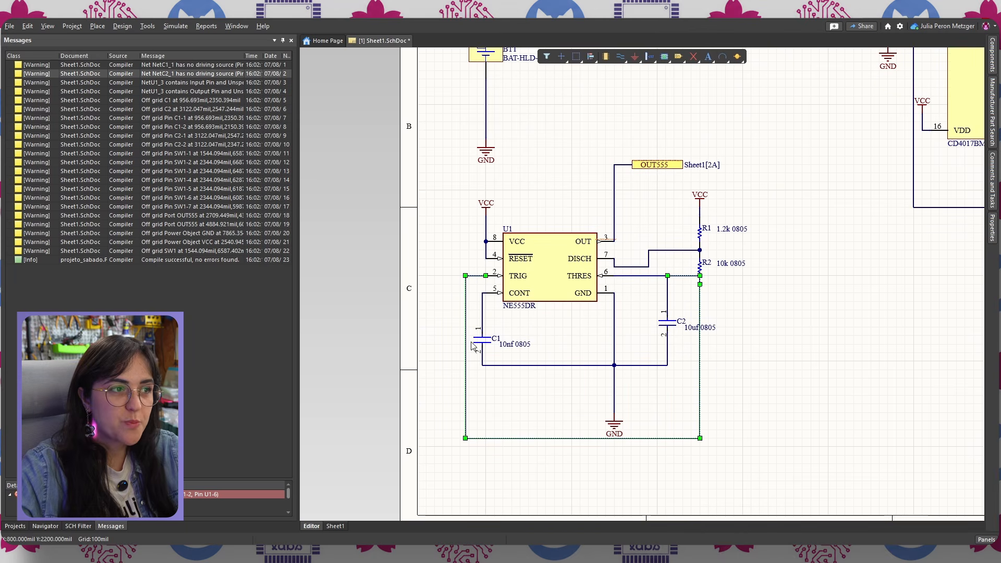
{"action": "left_click", "coordinate": [517, 330]}
{"action": "left_click", "coordinate": [466, 312]}
{"action": "left_click", "coordinate": [451, 301]}
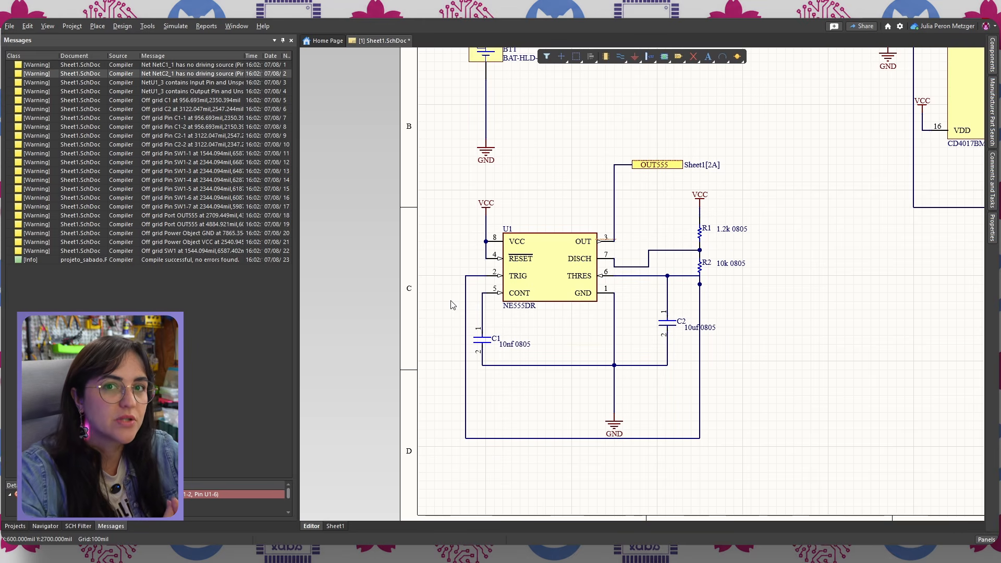
{"action": "left_click", "coordinate": [464, 299]}
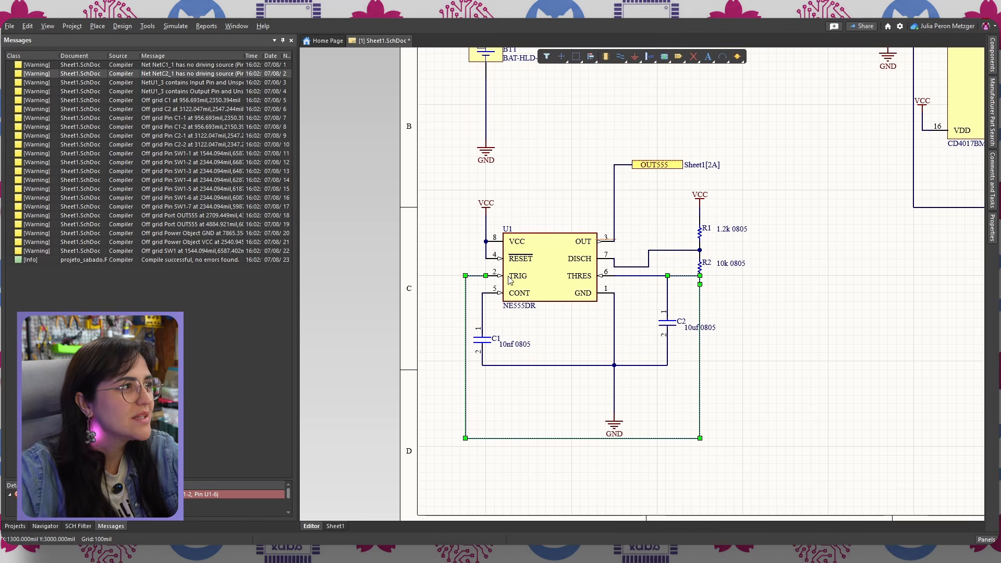
- Locate the NetU1_3 warning about an input pin and unspecified port, and inspect the OUT555 connection between U1 and U2
{"action": "double_click", "coordinate": [102, 83]}
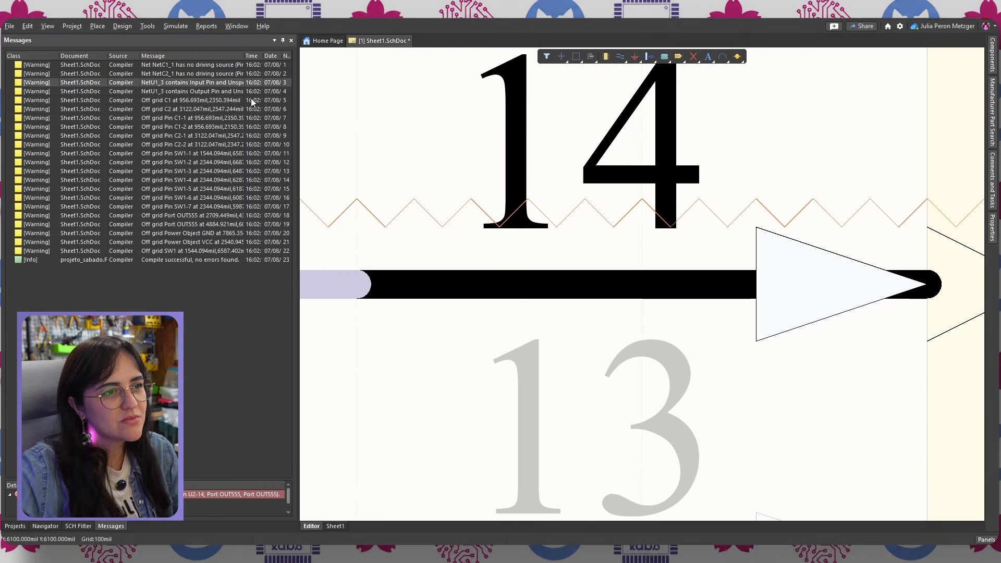
{"action": "scroll", "coordinate": [615, 299], "scroll_direction": "down", "scroll_amount": 10, "text": "ctrl"}
{"action": "left_click", "coordinate": [514, 374]}
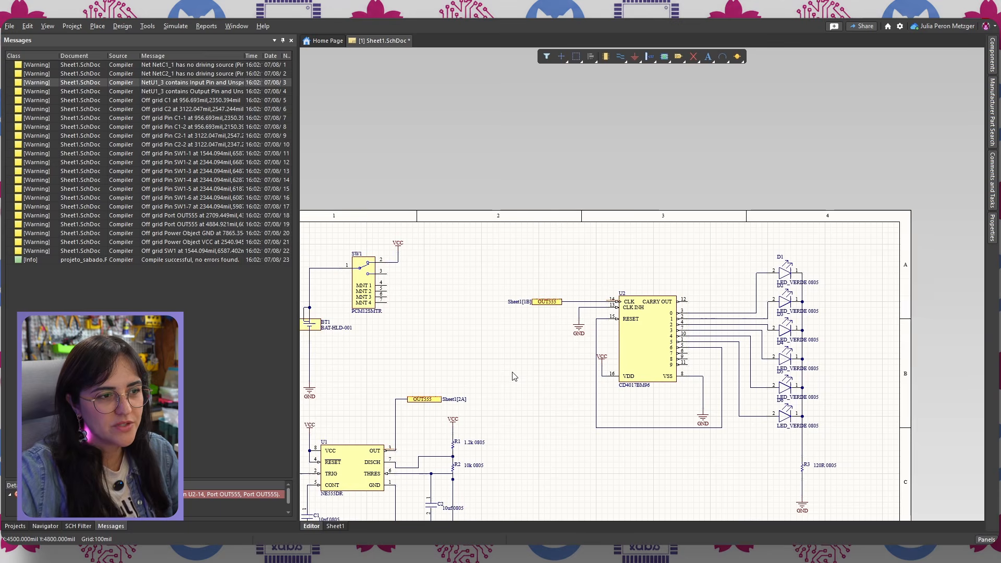
{"action": "right_click_drag", "start_coordinate": [515, 374], "coordinate": [661, 346]}
{"action": "scroll", "coordinate": [594, 376], "scroll_direction": "up", "scroll_amount": 2, "text": "ctrl"}
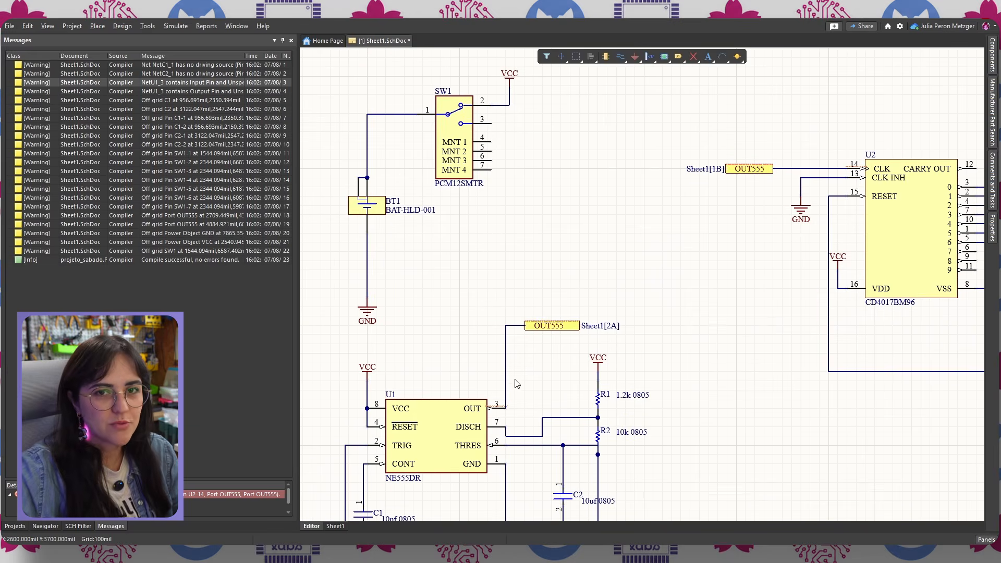
{"action": "scroll", "coordinate": [657, 252], "scroll_direction": "down", "scroll_amount": 2, "text": "ctrl"}
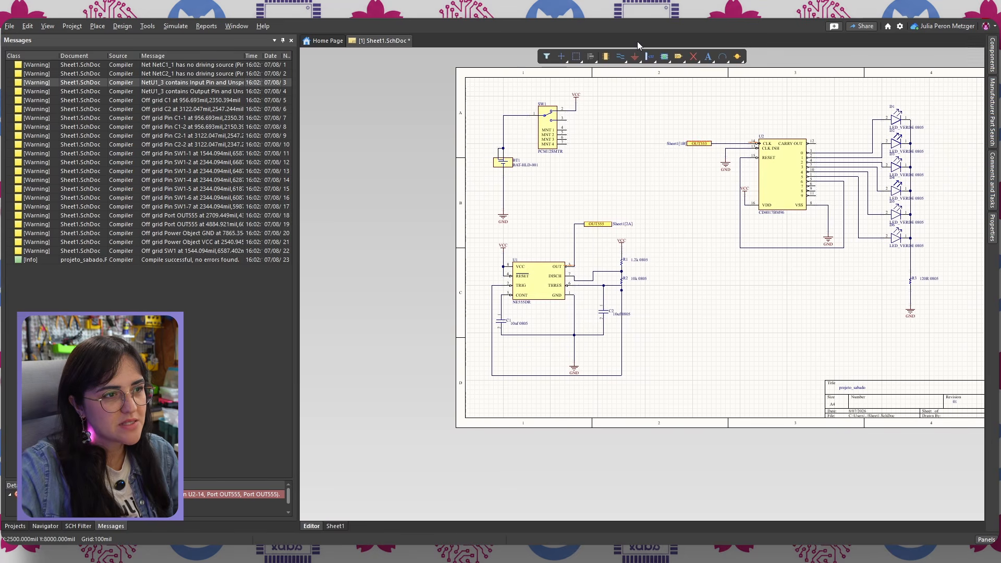
- Place a Generic No ERC marker on the vertical wire leading from U1's TRIG pin 2
{"action": "left_click", "coordinate": [694, 58]}
{"action": "scroll", "coordinate": [475, 328], "scroll_direction": "up", "scroll_amount": 5, "text": "ctrl"}
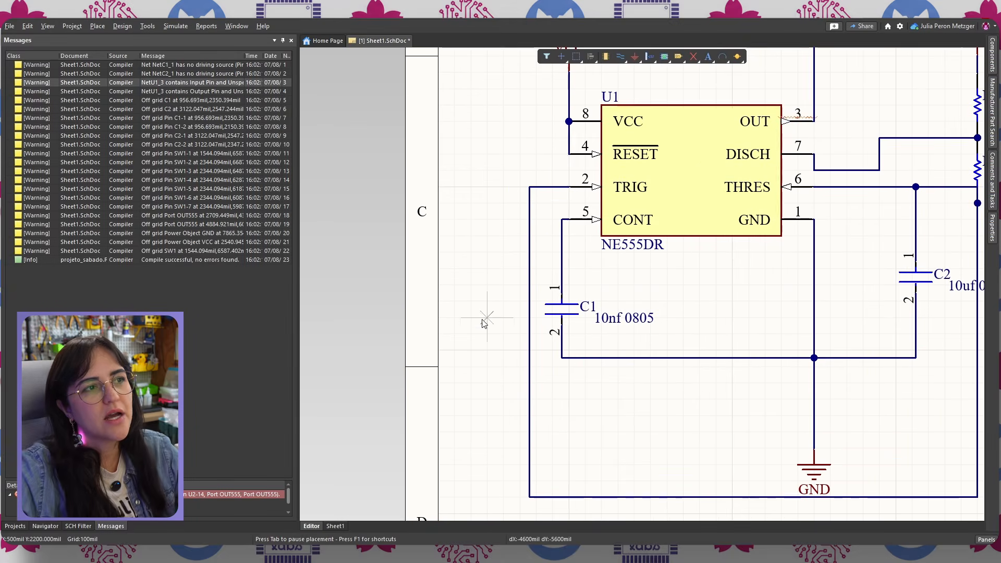
{"action": "left_click", "coordinate": [529, 236]}
{"action": "scroll", "coordinate": [552, 418], "scroll_direction": "down", "scroll_amount": 1}
{"action": "right_click", "coordinate": [551, 420]}
{"action": "scroll", "coordinate": [560, 369], "scroll_direction": "down", "scroll_amount": 1, "text": "ctrl"}
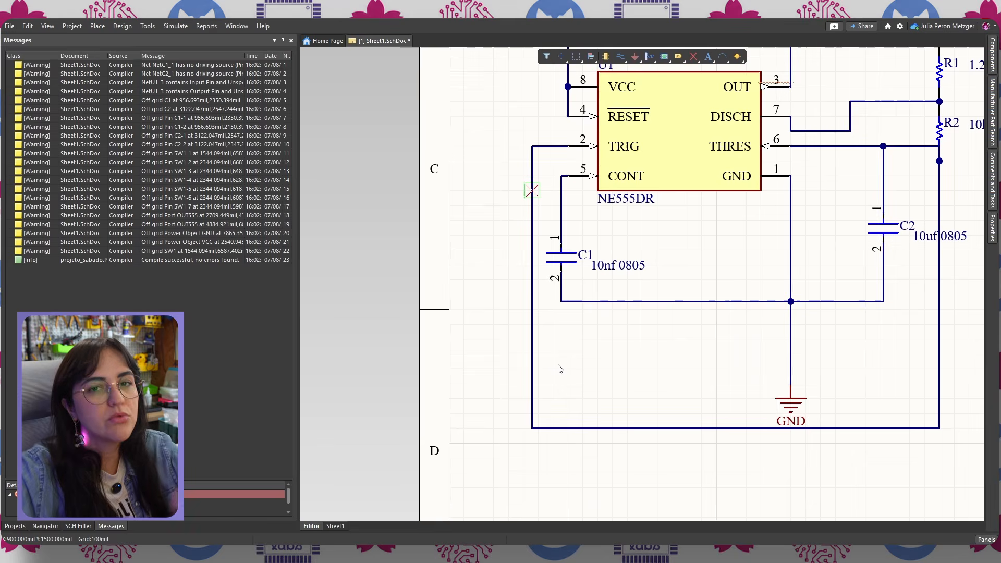
{"action": "scroll", "coordinate": [560, 369], "scroll_direction": "down", "scroll_amount": 4, "text": "ctrl"}
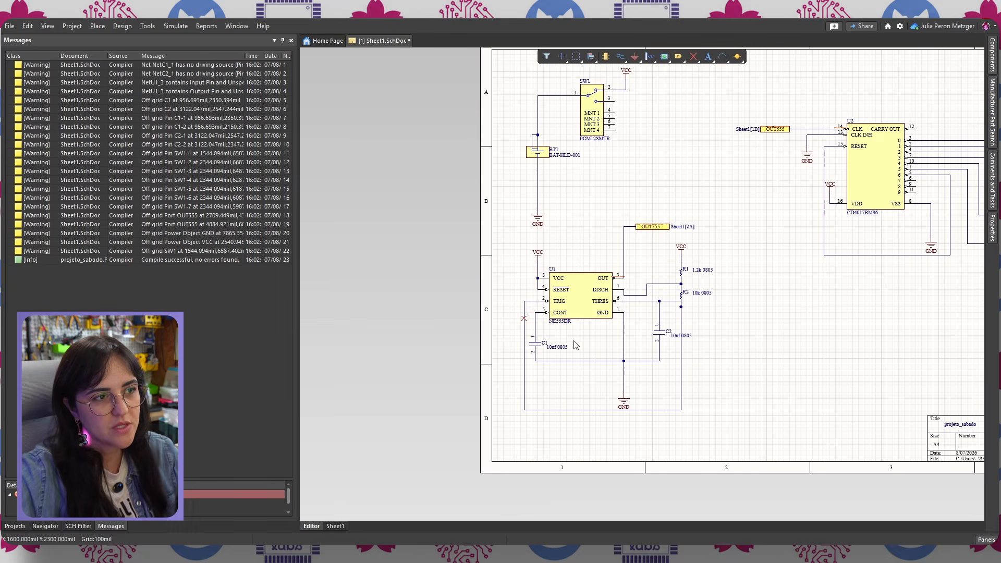
{"action": "scroll", "coordinate": [517, 338], "scroll_direction": "up", "scroll_amount": 2, "text": "ctrl"}
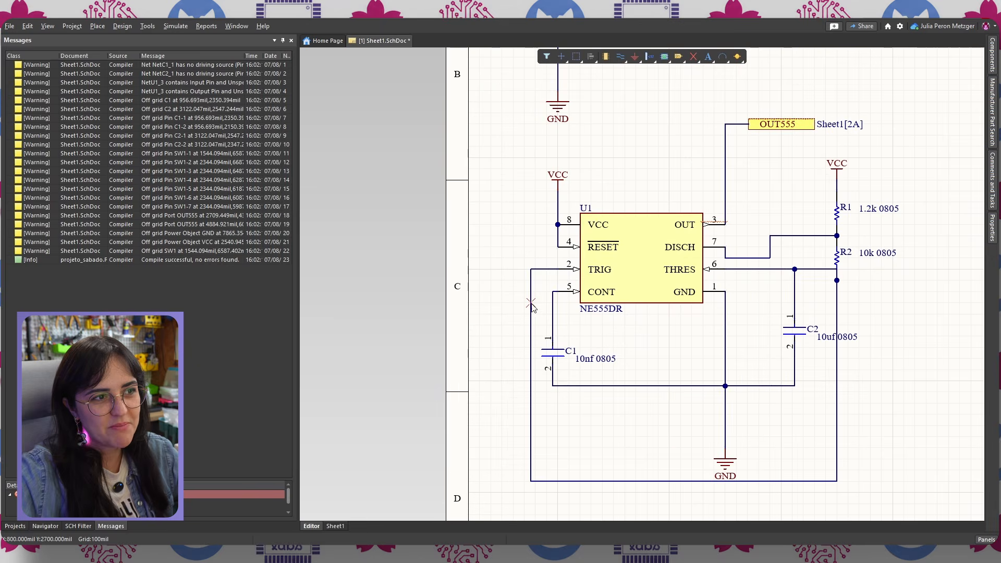
{"action": "scroll", "coordinate": [513, 312], "scroll_direction": "up", "scroll_amount": 3, "text": "ctrl"}
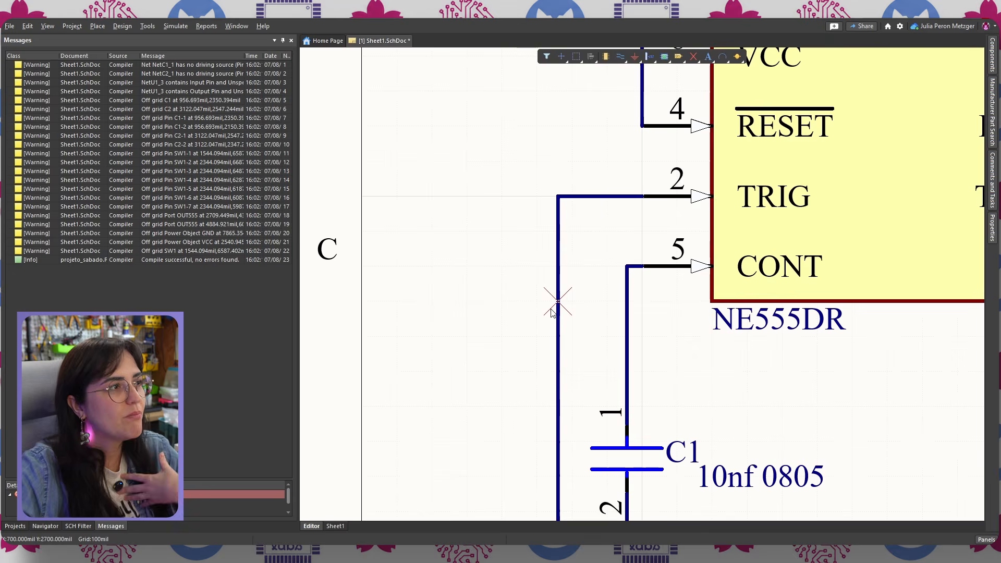
{"action": "scroll", "coordinate": [560, 303], "scroll_direction": "down", "scroll_amount": 4, "text": "ctrl"}
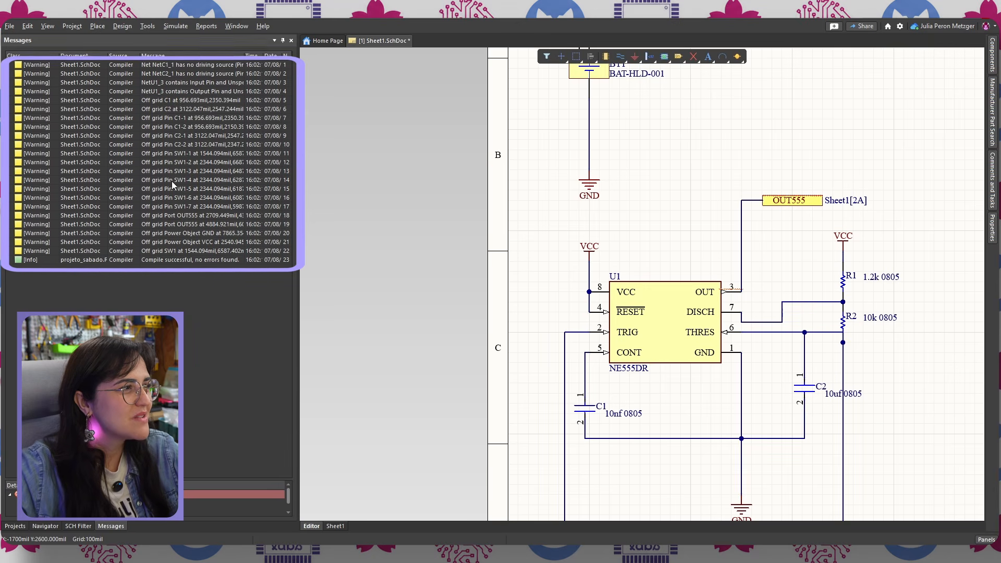
- Locate the off-grid warning for pin C1-2 on the schematic
{"action": "left_click", "coordinate": [161, 127]}
{"action": "double_click", "coordinate": [162, 127]}
{"action": "scroll", "coordinate": [734, 285], "scroll_direction": "down", "scroll_amount": 6, "text": "ctrl"}
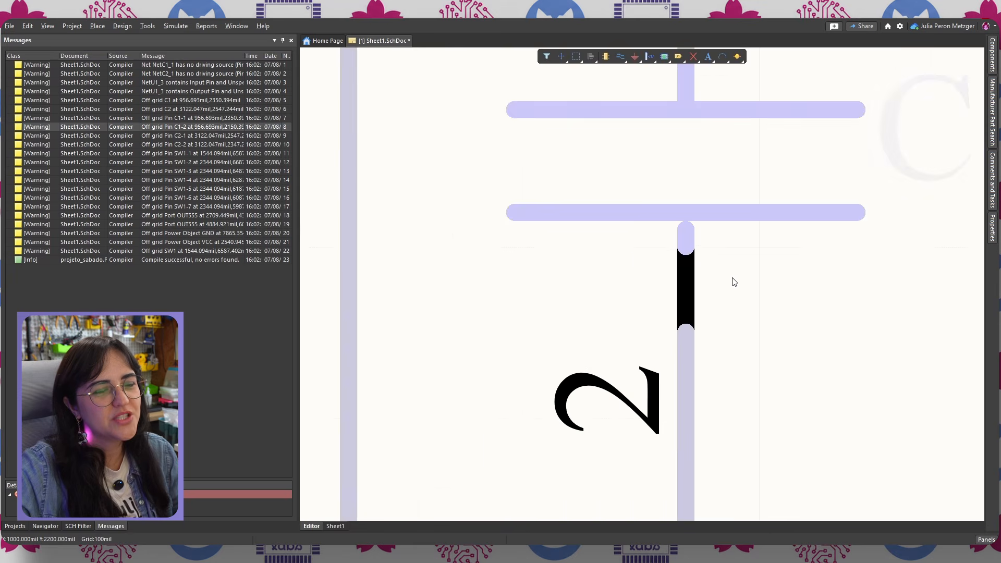
- Move capacitor C1 onto the schematic grid below U1's CONT pin
{"action": "scroll", "coordinate": [514, 411], "scroll_direction": "down", "scroll_amount": 5, "text": "ctrl"}
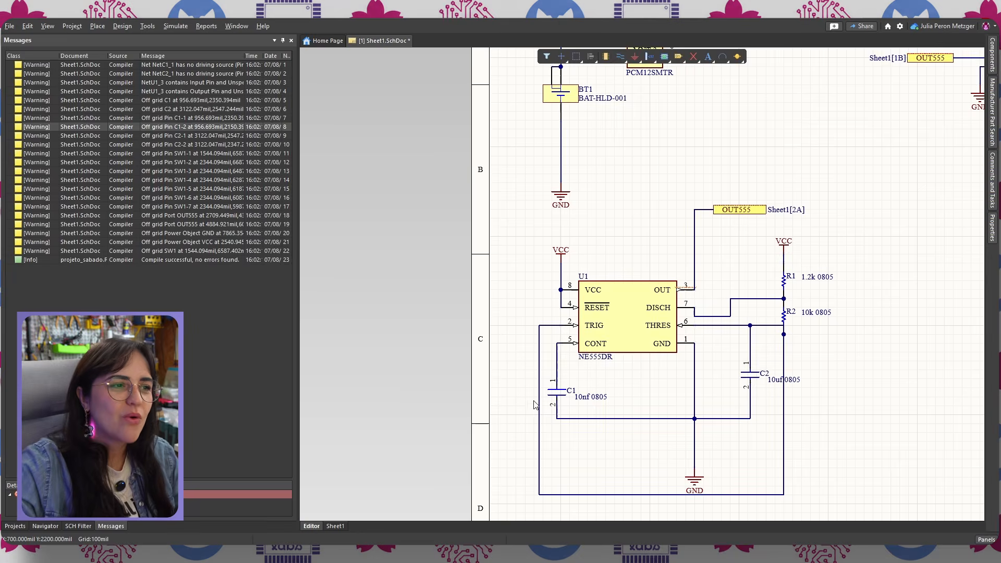
{"action": "scroll", "coordinate": [534, 404], "scroll_direction": "up", "scroll_amount": 5, "text": "ctrl"}
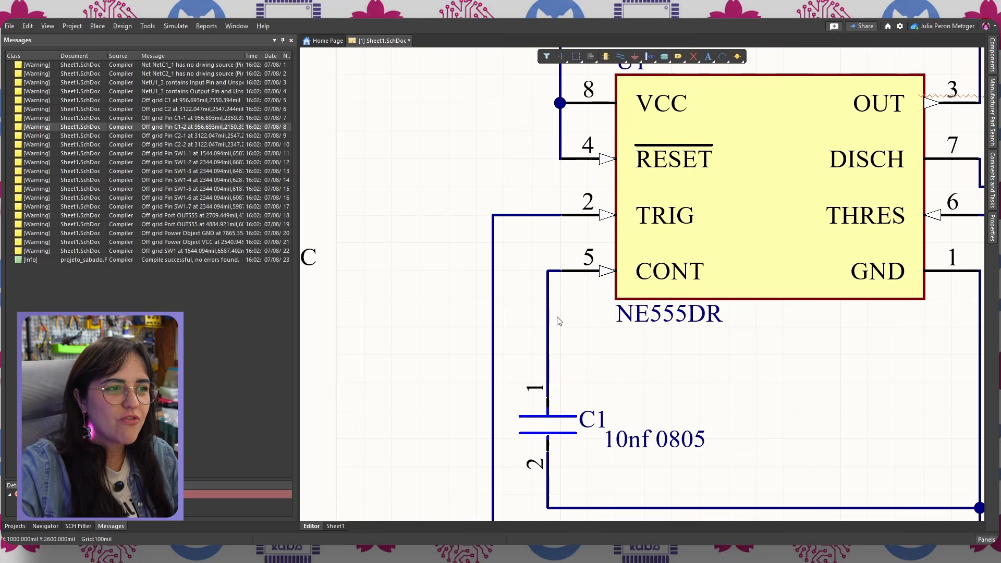
{"action": "scroll", "coordinate": [554, 371], "scroll_direction": "down", "scroll_amount": 2, "text": "ctrl"}
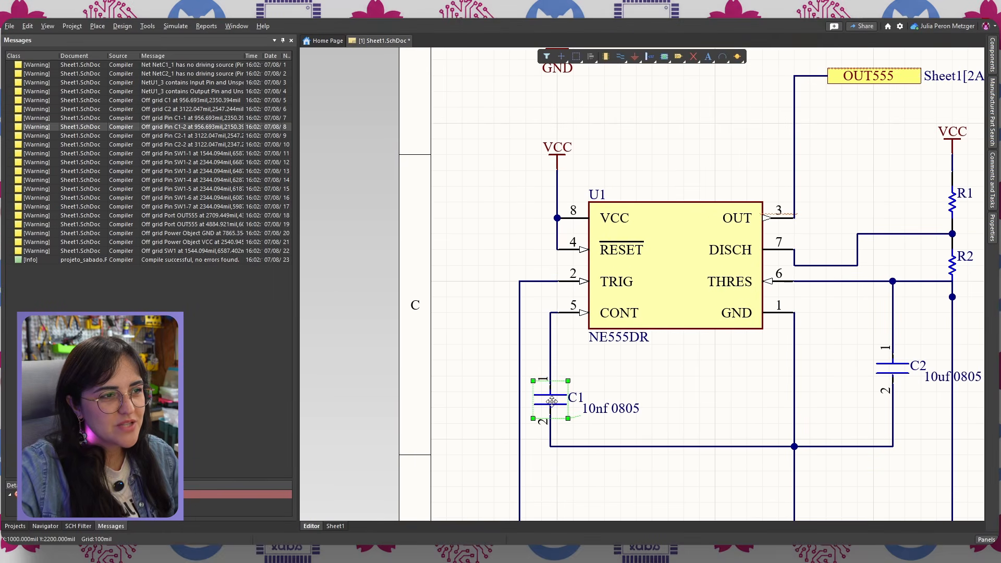
{"action": "scroll", "coordinate": [536, 361], "scroll_direction": "up", "scroll_amount": 3, "text": "ctrl"}
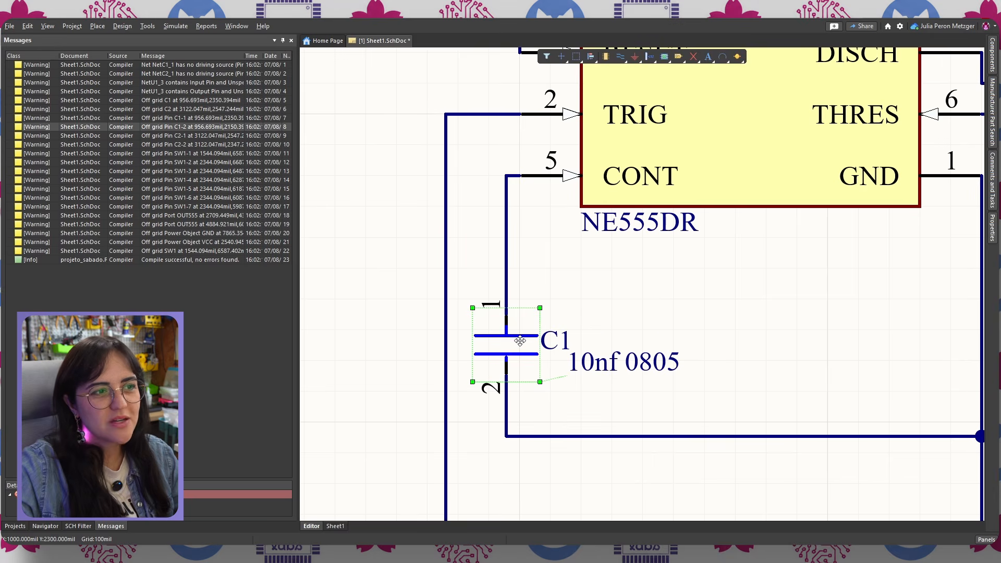
{"action": "left_click_drag", "start_coordinate": [519, 341], "coordinate": [534, 323]}
{"action": "scroll", "coordinate": [761, 321], "scroll_direction": "down", "scroll_amount": 1, "text": "ctrl"}
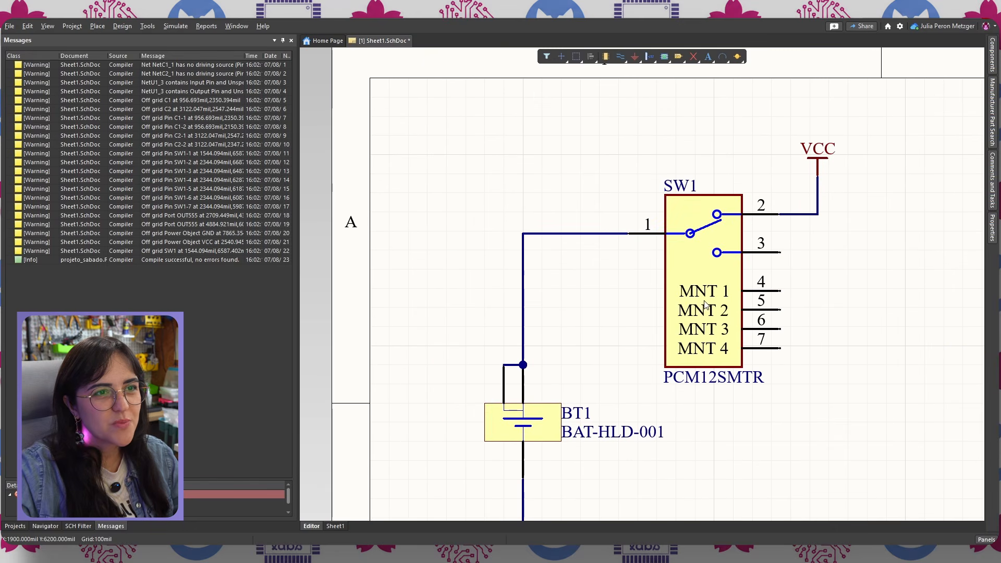
- Move switch SW1 and the VCC power port on its pin 2 onto the schematic grid
{"action": "left_click_drag", "start_coordinate": [778, 297], "coordinate": [778, 316]}
{"action": "left_click_drag", "start_coordinate": [834, 139], "coordinate": [827, 136]}
{"action": "scroll", "coordinate": [578, 364], "scroll_direction": "down", "scroll_amount": 2}
{"action": "scroll", "coordinate": [538, 429], "scroll_direction": "down", "scroll_amount": 2}
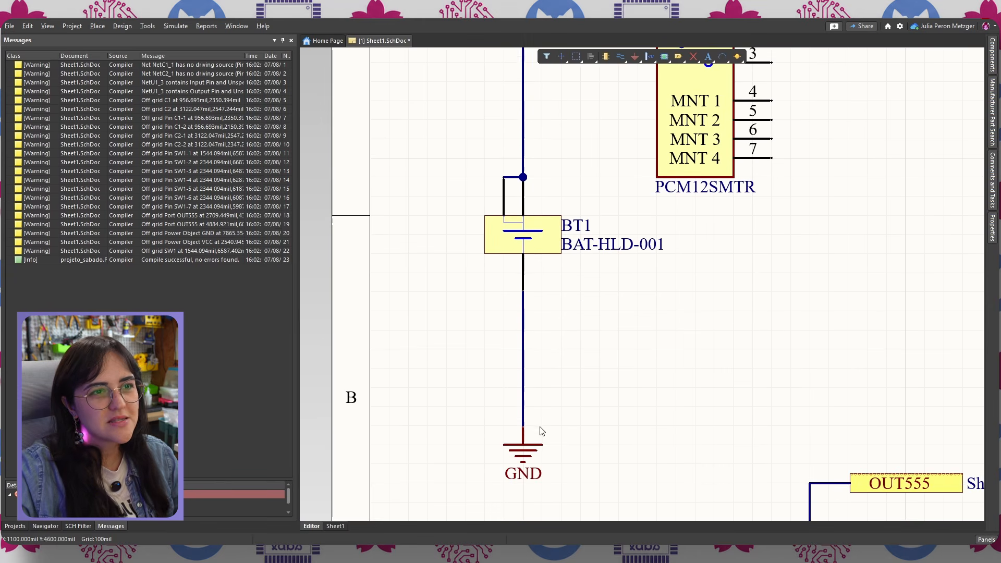
{"action": "scroll", "coordinate": [756, 245], "scroll_direction": "up", "scroll_amount": 1}
{"action": "scroll", "coordinate": [756, 245], "scroll_direction": "down", "scroll_amount": 4, "text": "ctrl"}
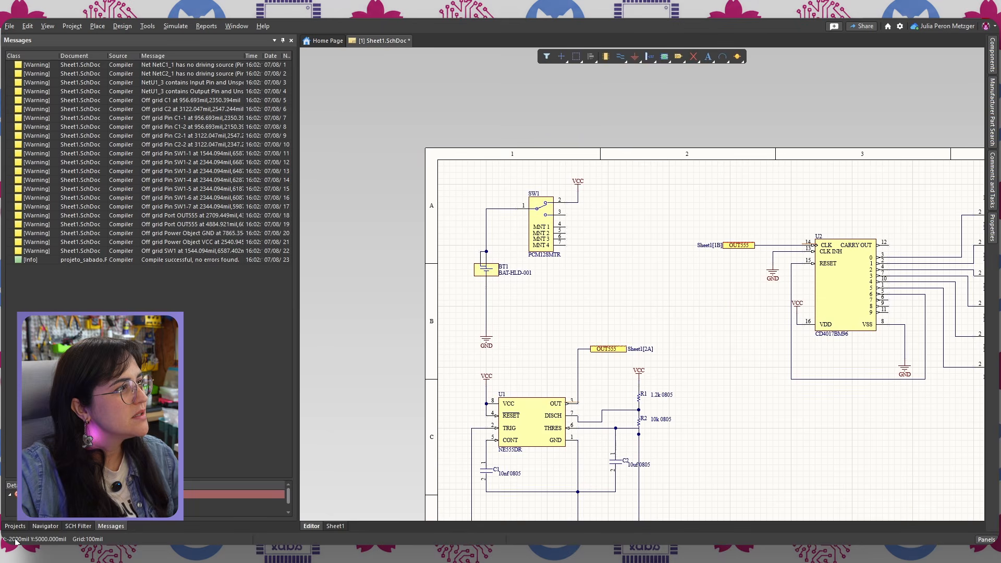
- Validate the PCB project projeto_sabado.PrjPcb again and locate the off-grid warning for the OUT555 port
{"action": "left_click", "coordinate": [15, 526]}
{"action": "right_click", "coordinate": [48, 102]}
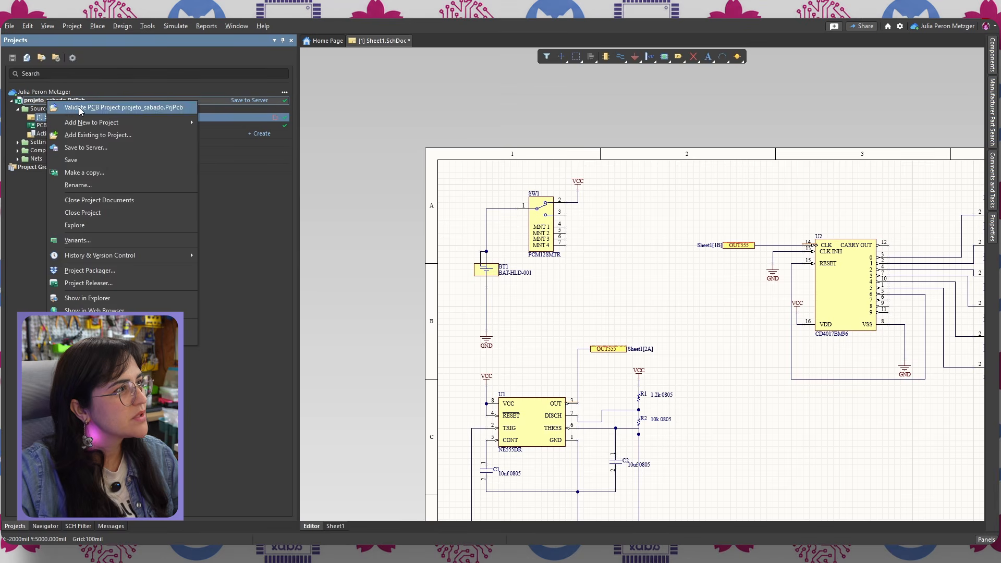
{"action": "left_click", "coordinate": [54, 106]}
{"action": "double_click", "coordinate": [151, 101]}
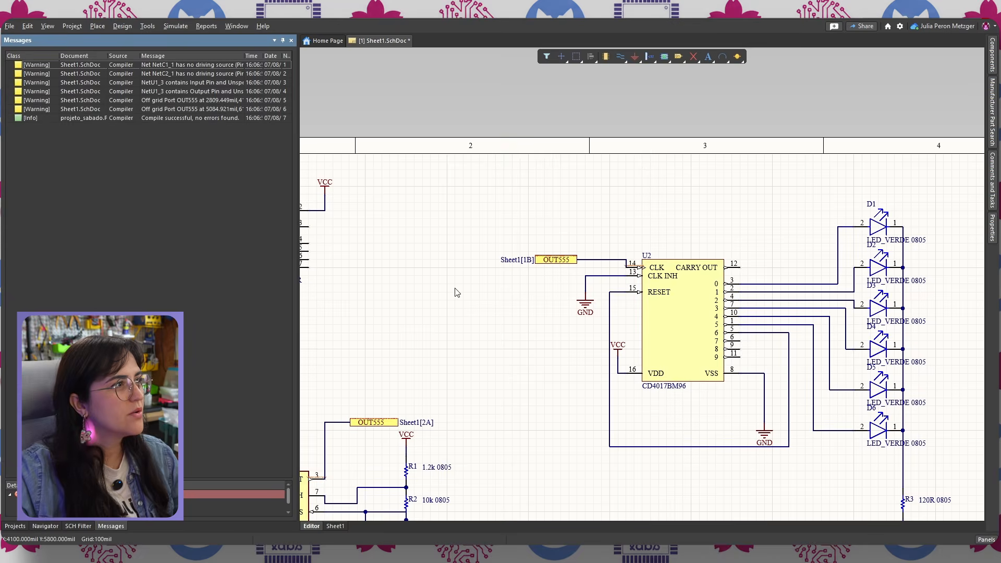
- Try to move the OUT555 ports beside U2's CLK pin and above U1's OUT pin onto the grid
{"action": "scroll", "coordinate": [532, 327], "scroll_direction": "down", "scroll_amount": 4, "text": "ctrl"}
{"action": "right_click_drag", "start_coordinate": [530, 327], "coordinate": [557, 305]}
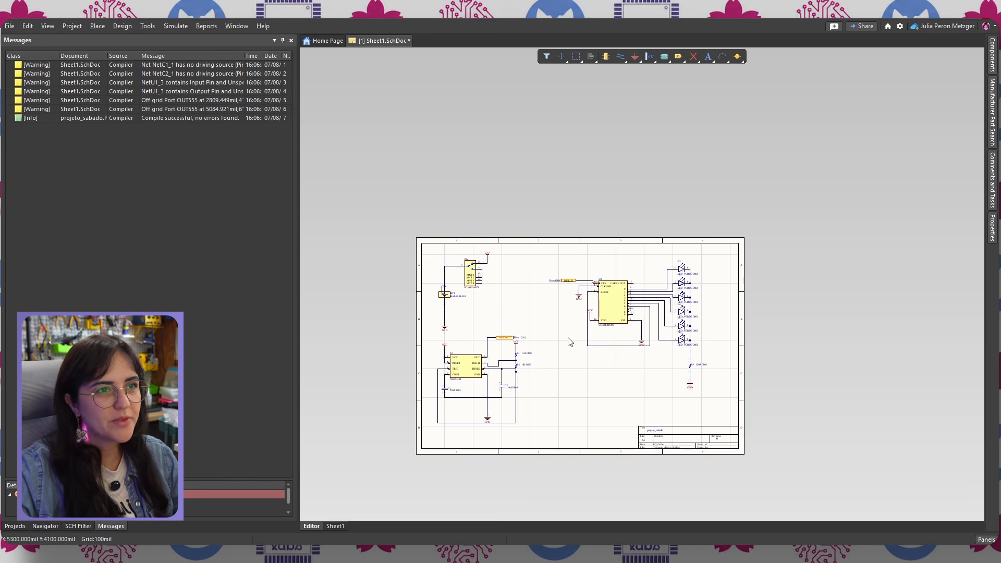
{"action": "scroll", "coordinate": [499, 335], "scroll_direction": "up", "scroll_amount": 5, "text": "ctrl"}
{"action": "right_click_drag", "start_coordinate": [742, 202], "coordinate": [677, 284]}
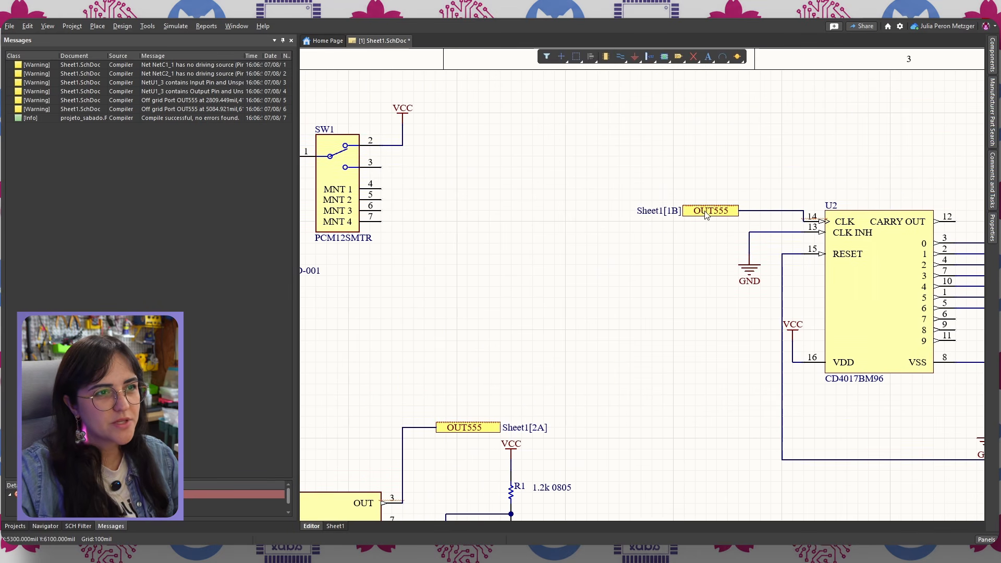
{"action": "mouse_move", "coordinate": [688, 212]}
{"action": "left_mouse_down"}
{"action": "mouse_move", "coordinate": [687, 198]}
{"action": "mouse_move", "coordinate": [687, 213]}
{"action": "left_mouse_up"}
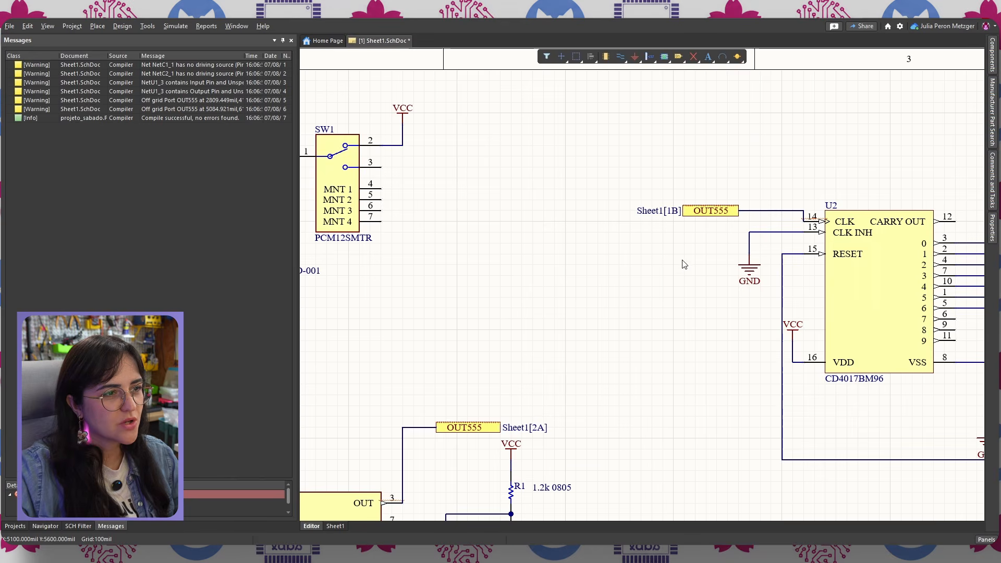
{"action": "scroll", "coordinate": [658, 274], "scroll_direction": "down", "scroll_amount": 3, "text": "ctrl"}
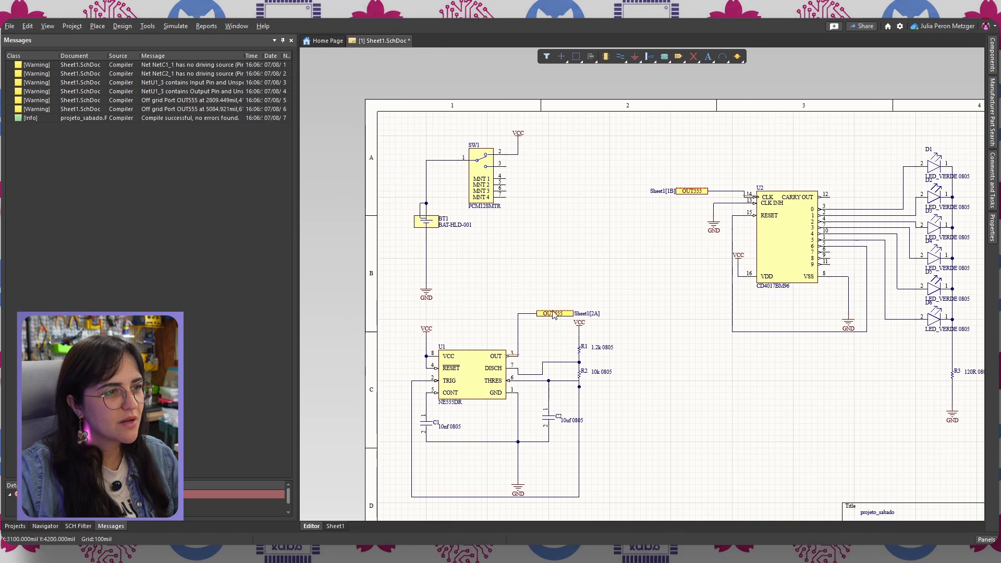
{"action": "left_click", "coordinate": [559, 315]}
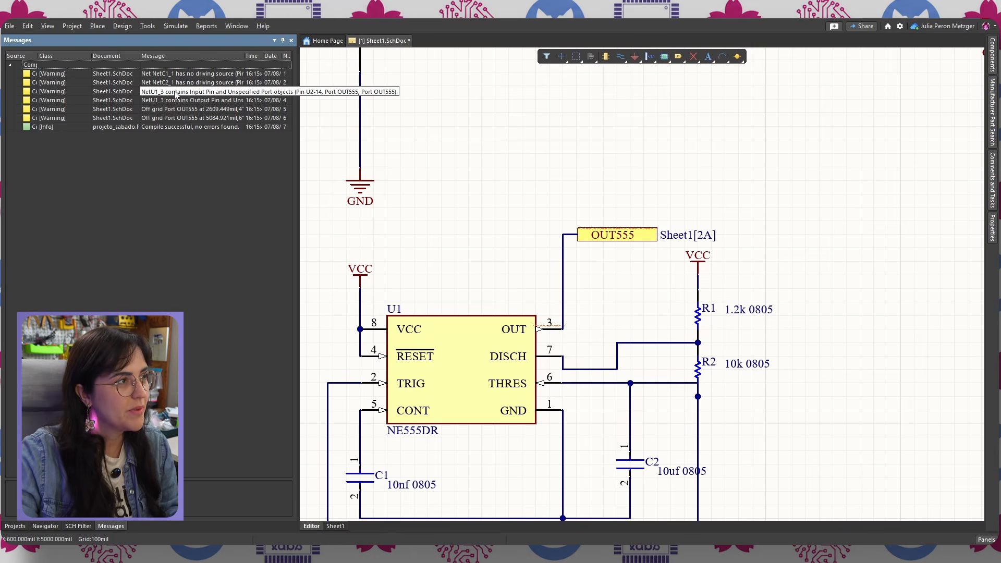
- Place Generic No ERC markers on the OUT555 wires at U2's CLK pin and U1's OUT pin for the NetU1_3 warnings
{"action": "double_click", "coordinate": [202, 103]}
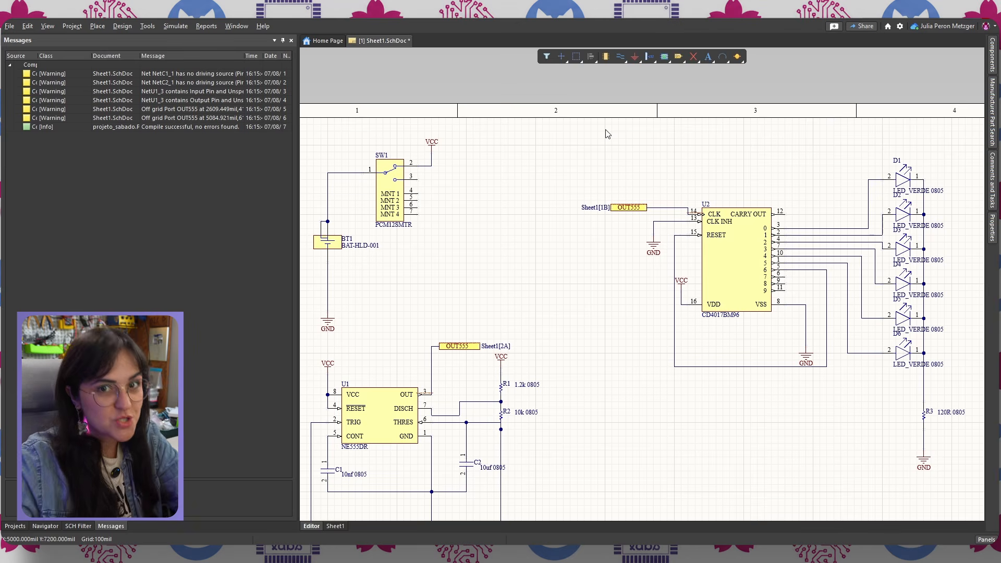
{"action": "left_click", "coordinate": [692, 56]}
{"action": "left_click", "coordinate": [688, 208]}
{"action": "left_click", "coordinate": [431, 366]}
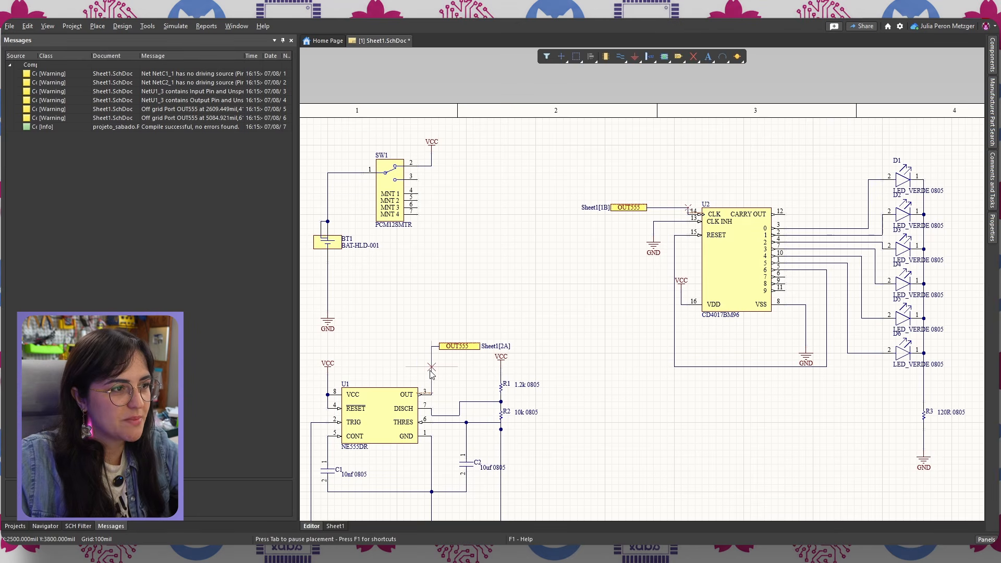
{"action": "right_click", "coordinate": [610, 335]}
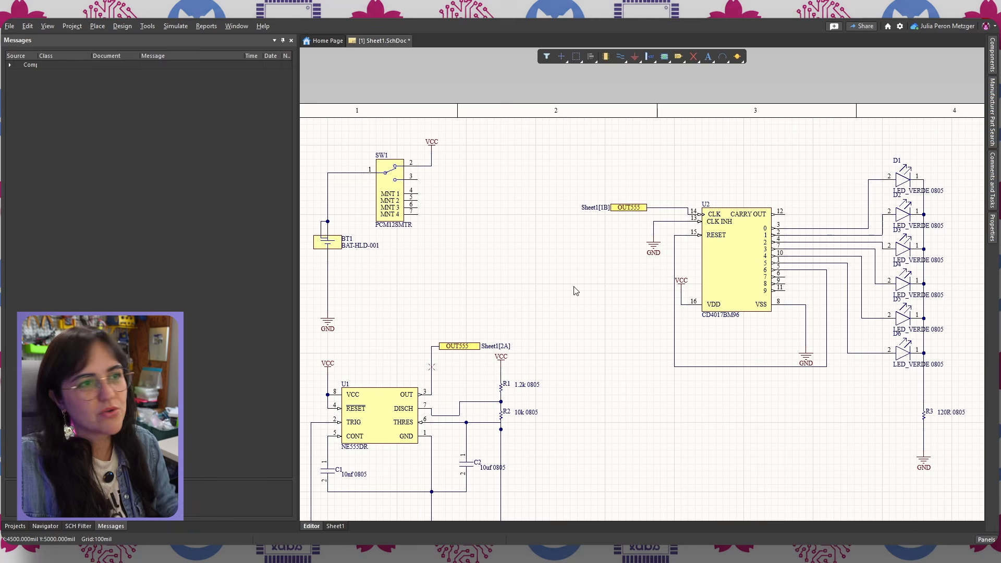
- Place a Generic No ERC marker where the wire from U2's CLK pin meets the OUT555 port
{"action": "scroll", "coordinate": [637, 188], "scroll_direction": "up", "scroll_amount": 2, "text": "ctrl"}
{"action": "scroll", "coordinate": [703, 180], "scroll_direction": "up", "scroll_amount": 2, "text": "ctrl"}
{"action": "left_click", "coordinate": [692, 57]}
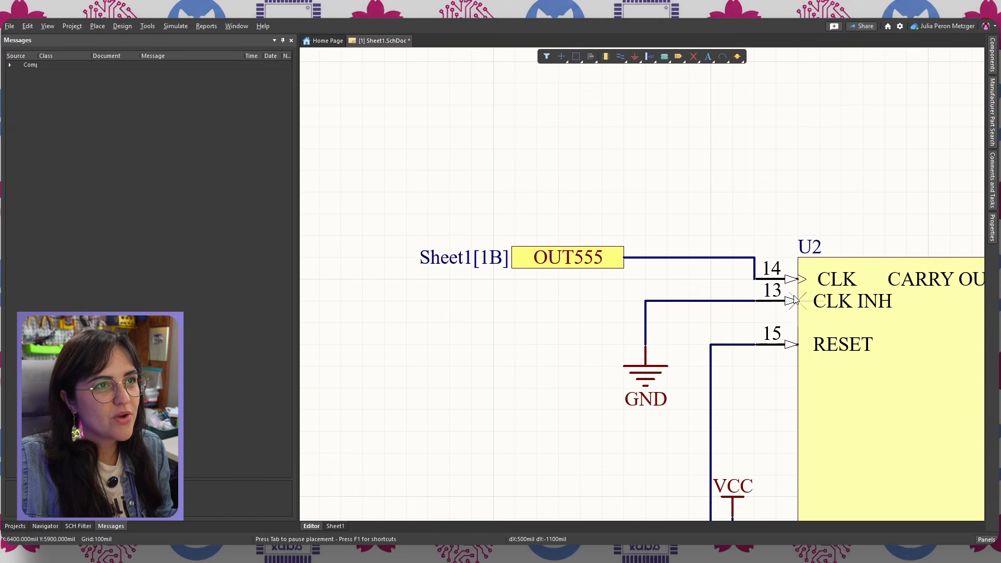
{"action": "left_click", "coordinate": [624, 257]}
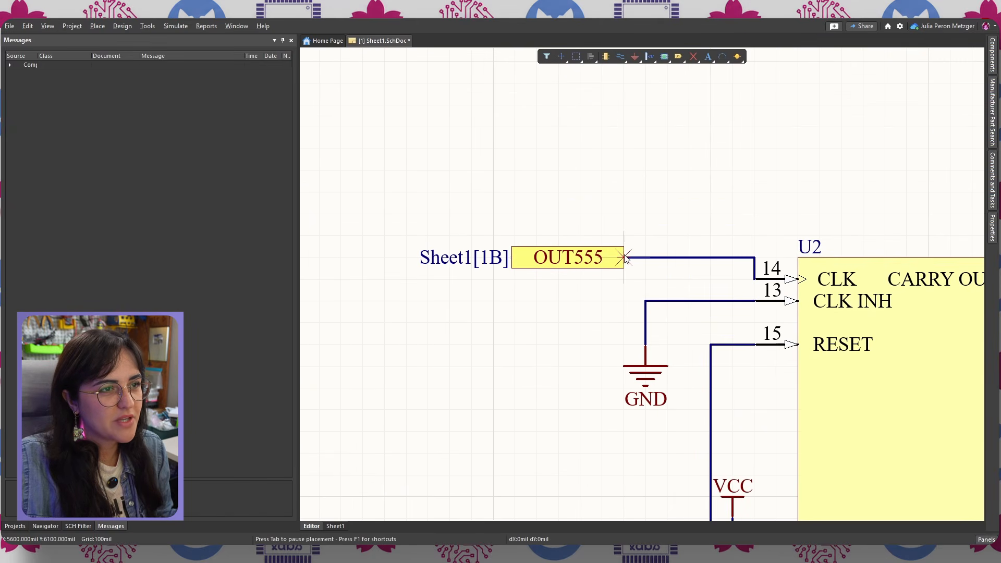
- Place a Generic No ERC marker where the wire from U1's OUT pin meets its OUT555 port
{"action": "scroll", "coordinate": [425, 408], "scroll_direction": "down", "scroll_amount": 3, "text": "ctrl"}
{"action": "right_click_drag", "start_coordinate": [348, 461], "coordinate": [589, 362]}
{"action": "scroll", "coordinate": [528, 409], "scroll_direction": "up", "scroll_amount": 4, "text": "ctrl"}
{"action": "left_click", "coordinate": [545, 371]}
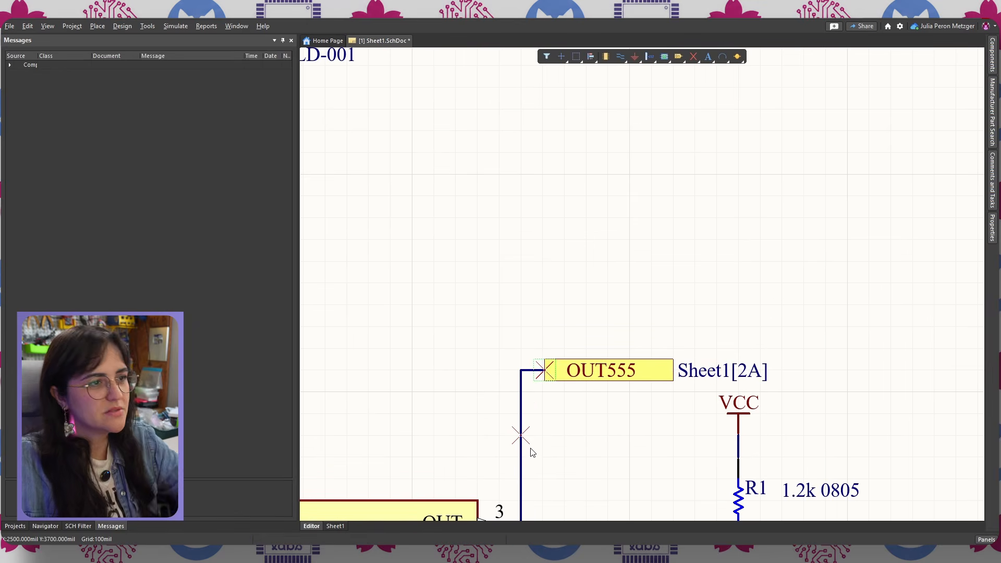
{"action": "key", "text": "Escape"}
{"action": "scroll", "coordinate": [572, 427], "scroll_direction": "down", "scroll_amount": 3, "text": "ctrl"}
{"action": "scroll", "coordinate": [571, 427], "scroll_direction": "down", "scroll_amount": 5, "text": "ctrl"}
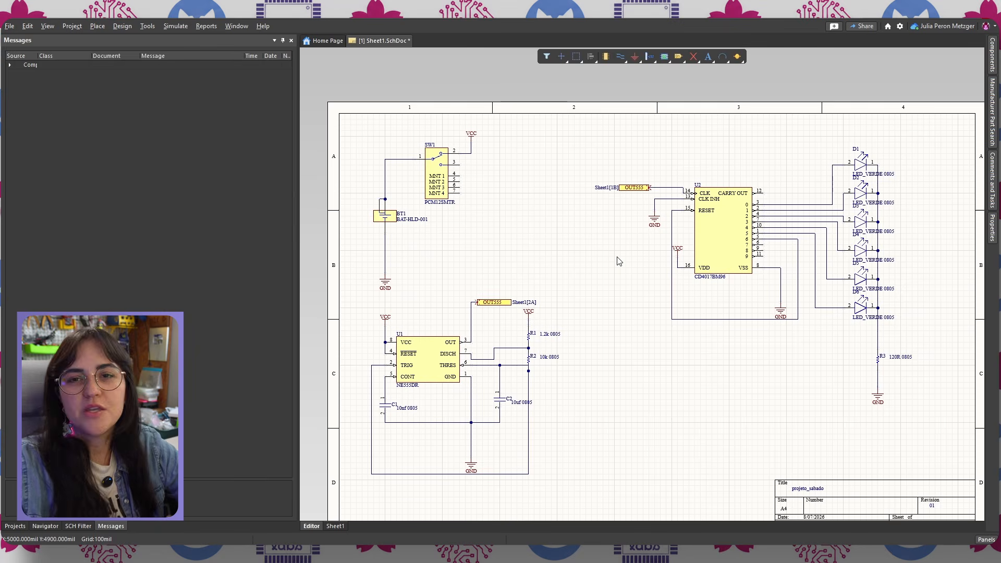
{"action": "right_click_drag", "start_coordinate": [636, 196], "coordinate": [617, 180]}
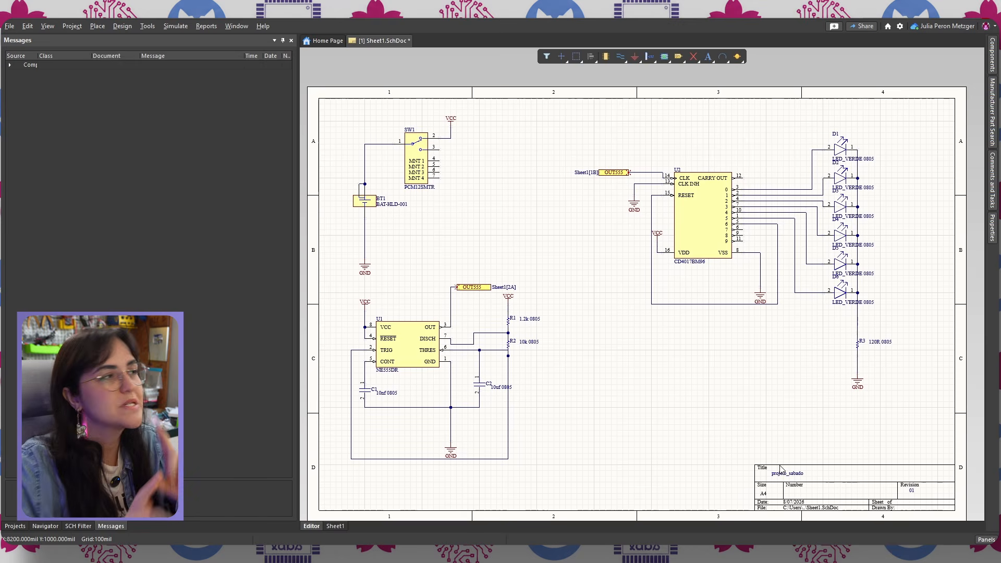
- Open the project options for projeto_sabado.PrjPcb and review the report modes of the violation types under Error Reporting
{"action": "left_click", "coordinate": [15, 526]}
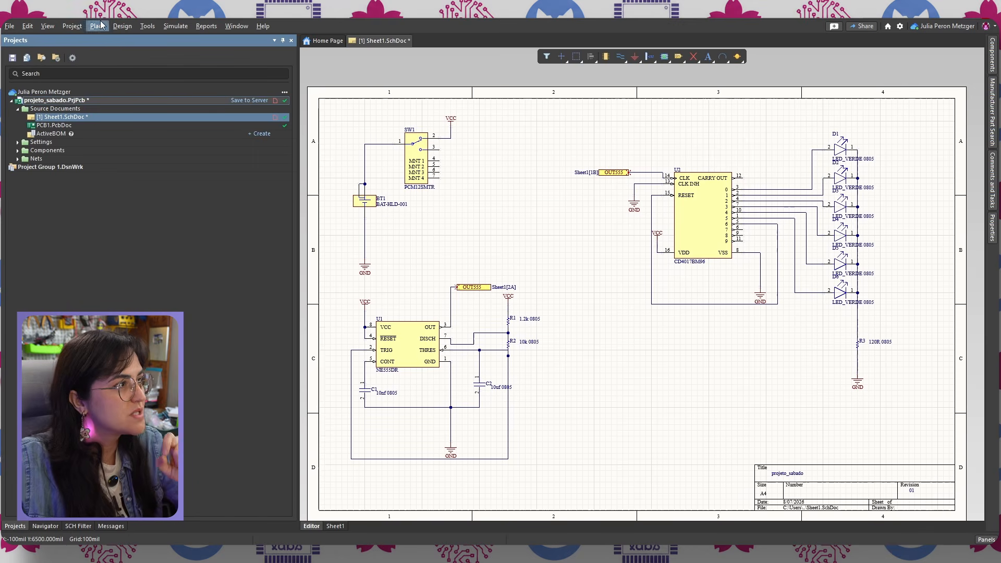
{"action": "right_click", "coordinate": [69, 102]}
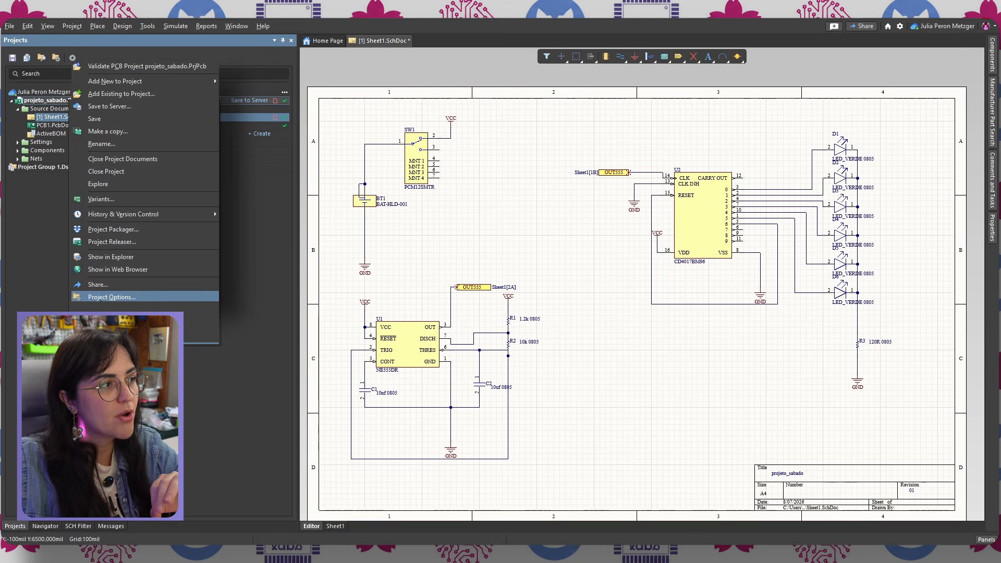
{"action": "left_click", "coordinate": [94, 297]}
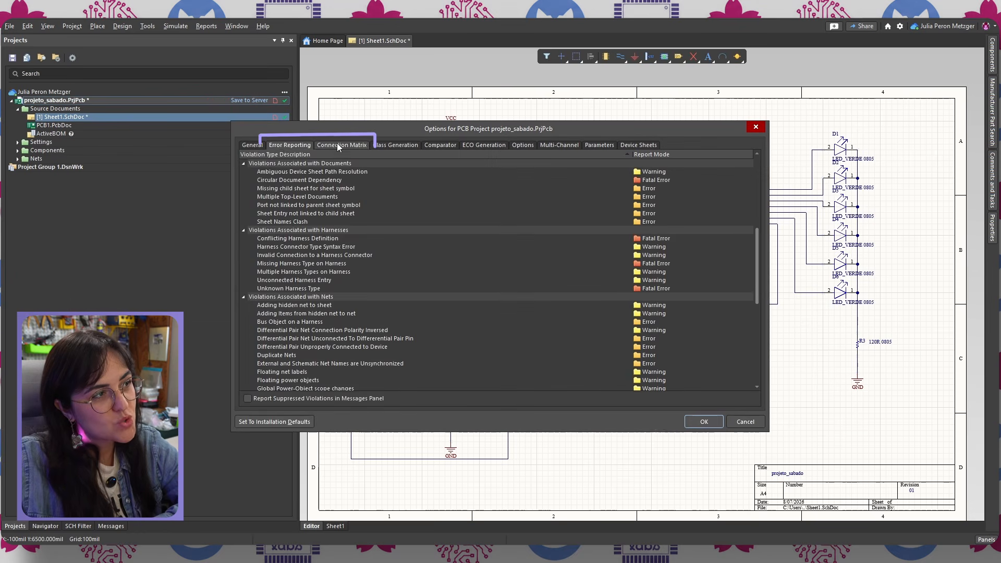
{"action": "left_click", "coordinate": [341, 145]}
{"action": "left_click", "coordinate": [301, 146]}
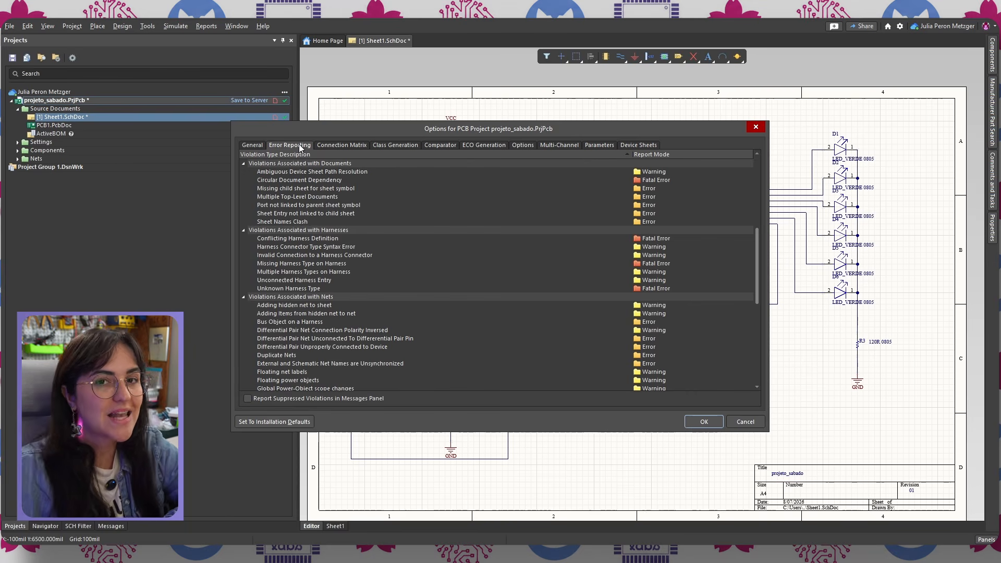
{"action": "scroll", "coordinate": [697, 212], "scroll_direction": "up", "scroll_amount": 3}
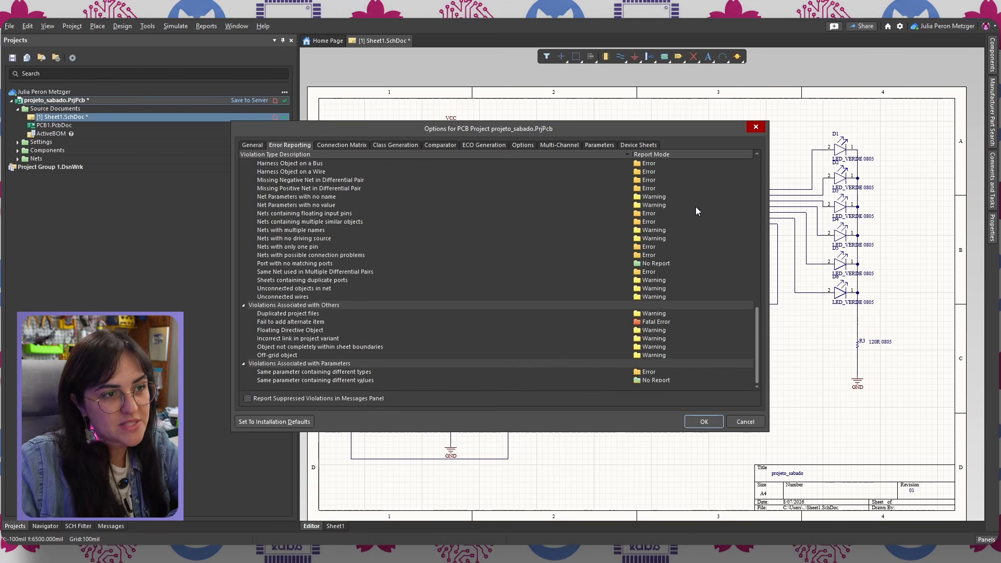
{"action": "scroll", "coordinate": [686, 352], "scroll_direction": "up", "scroll_amount": 5}
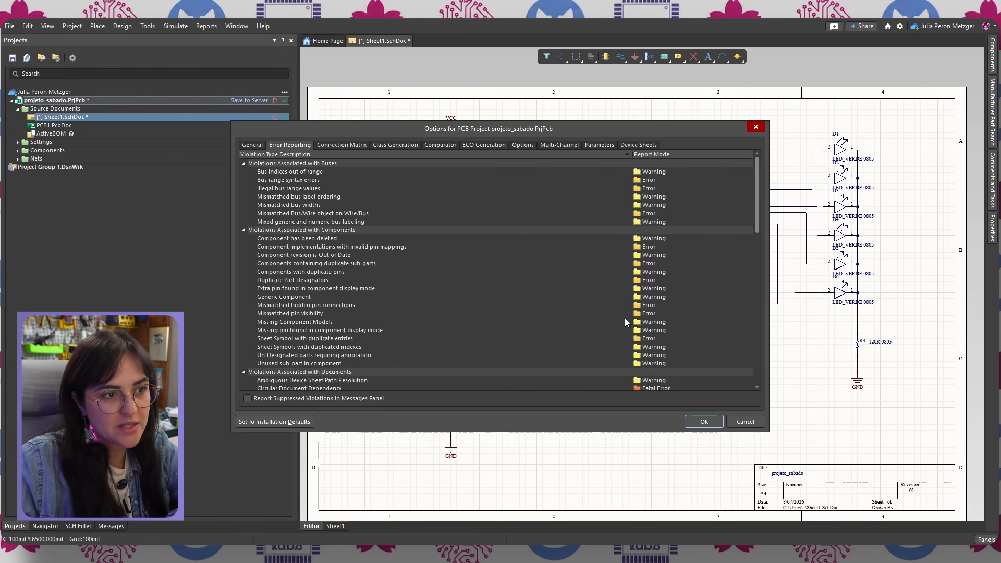
- Set the Connection Matrix rule for Unconnected to Input Pin to No Report
{"action": "left_click", "coordinate": [340, 146]}
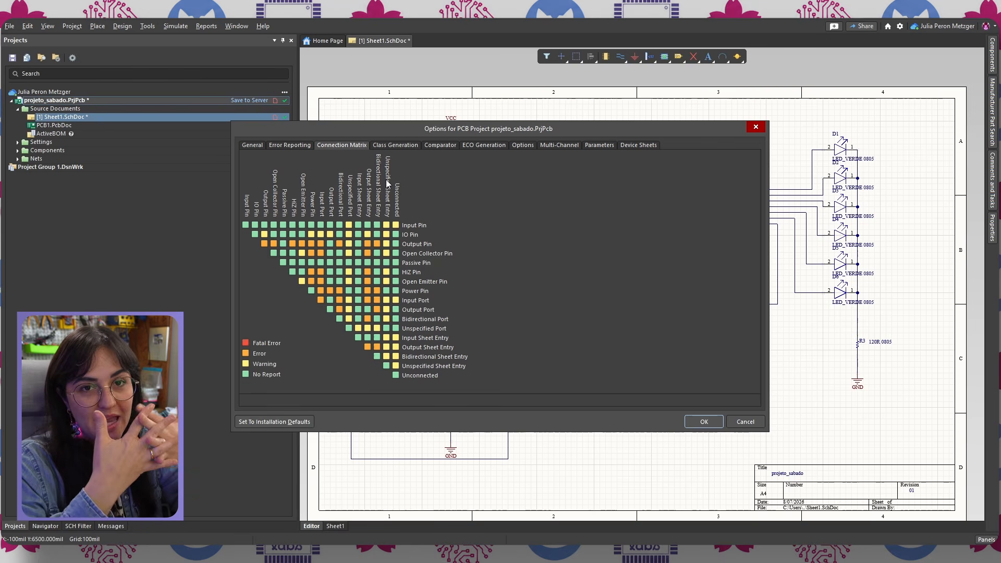
{"action": "left_click", "coordinate": [395, 225]}
{"action": "left_click", "coordinate": [395, 225]}
{"action": "left_click", "coordinate": [396, 225]}
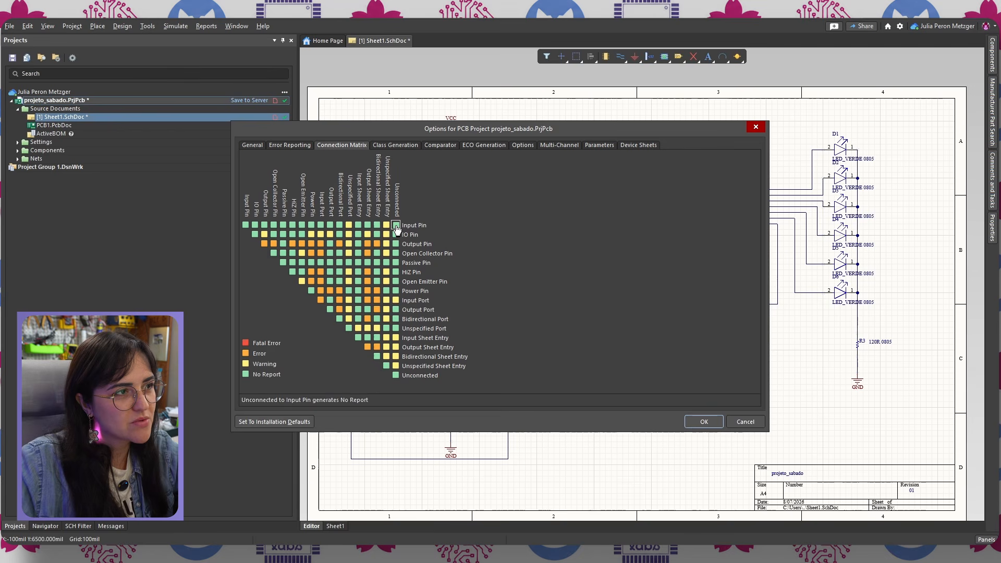